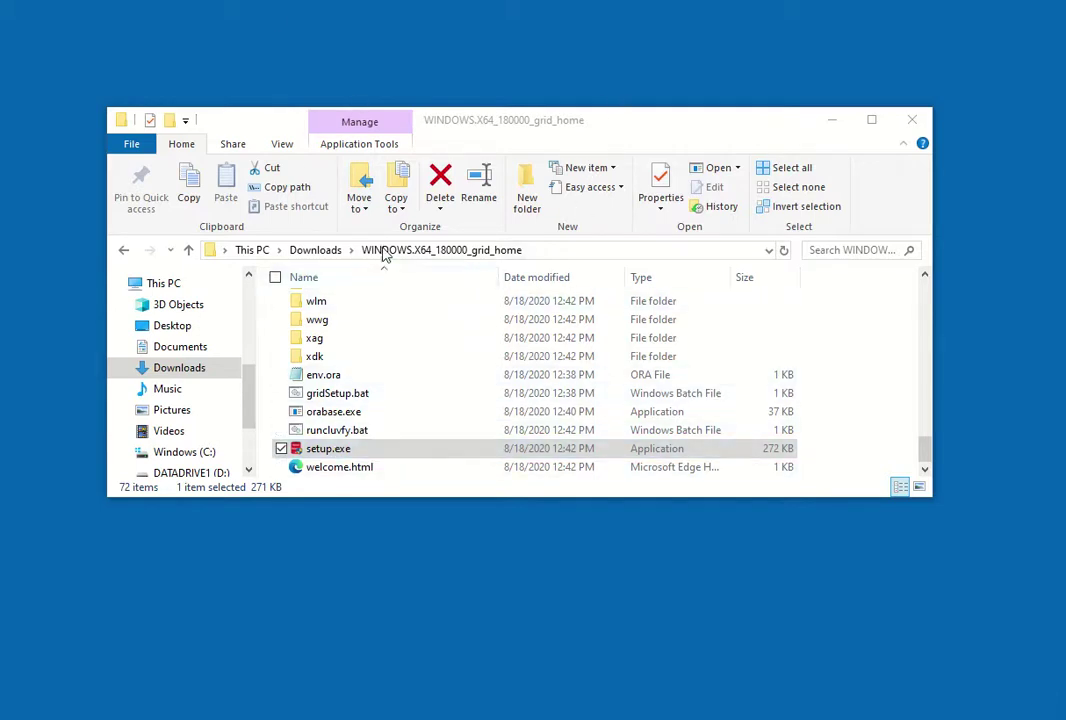
- Run setup.exe as administrator and choose to configure Oracle Grid Infrastructure for a Standalone Server (Oracle Restart)
right_click(323, 452)
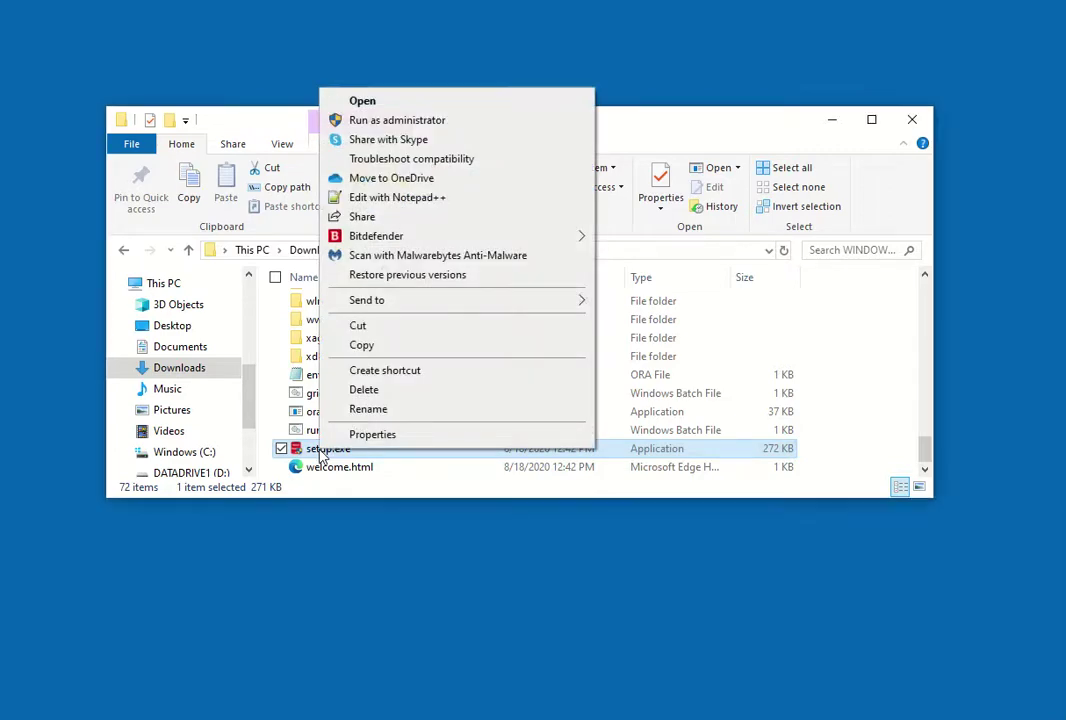
left_click(405, 121)
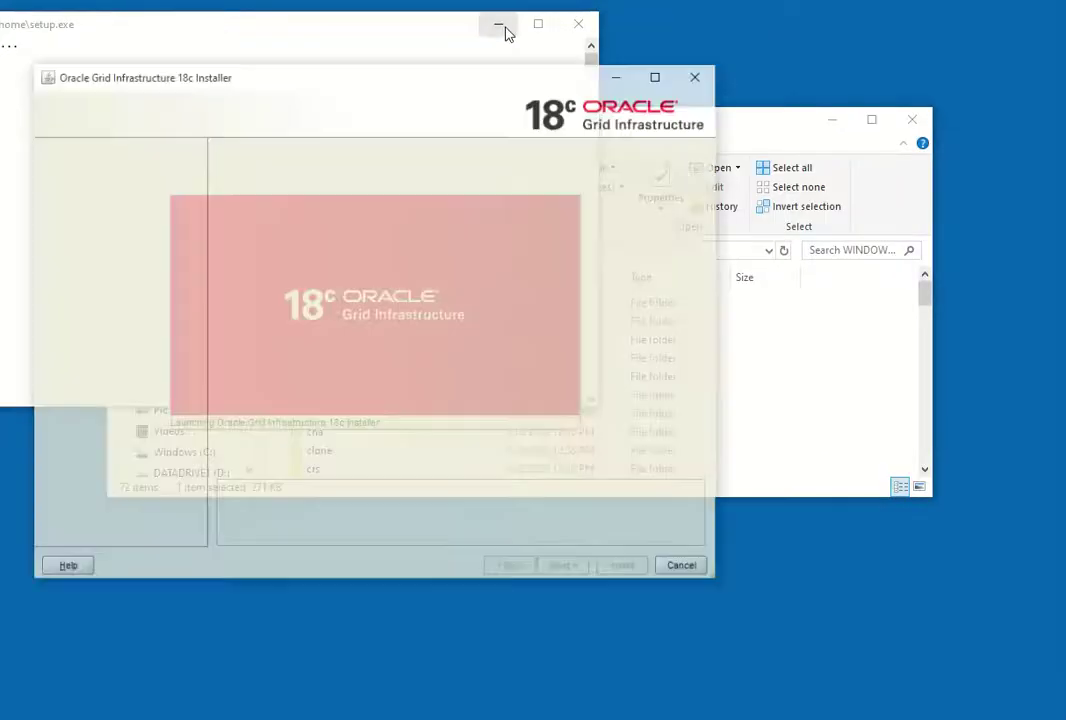
left_click(500, 25)
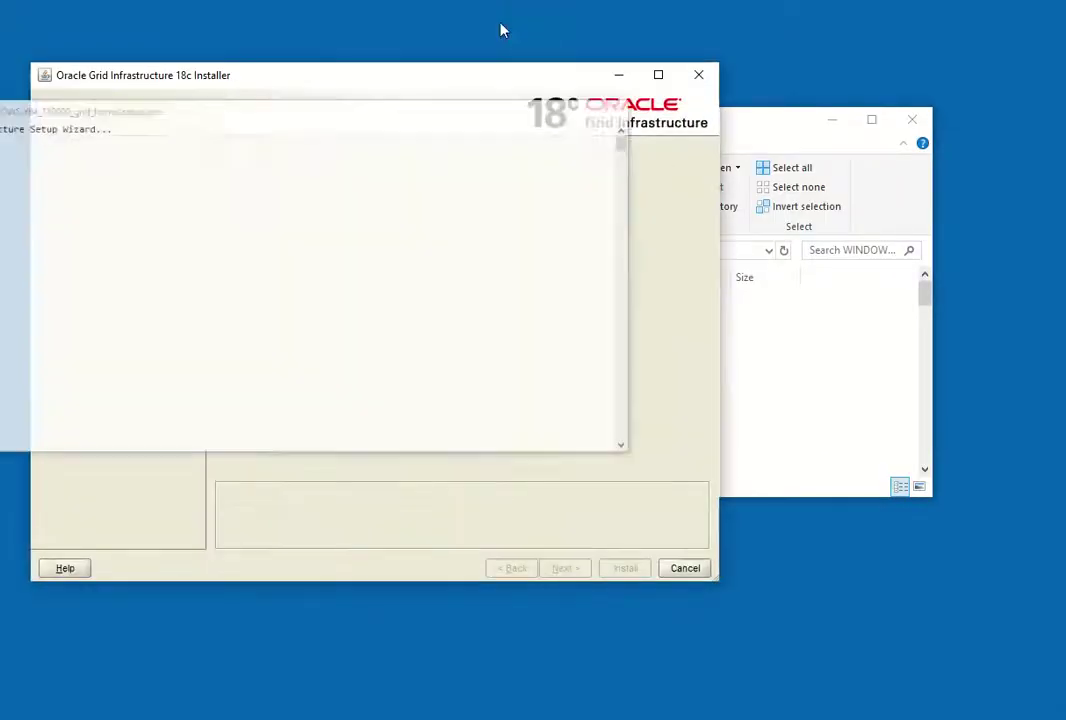
left_click_drag(463, 93, 638, 100)
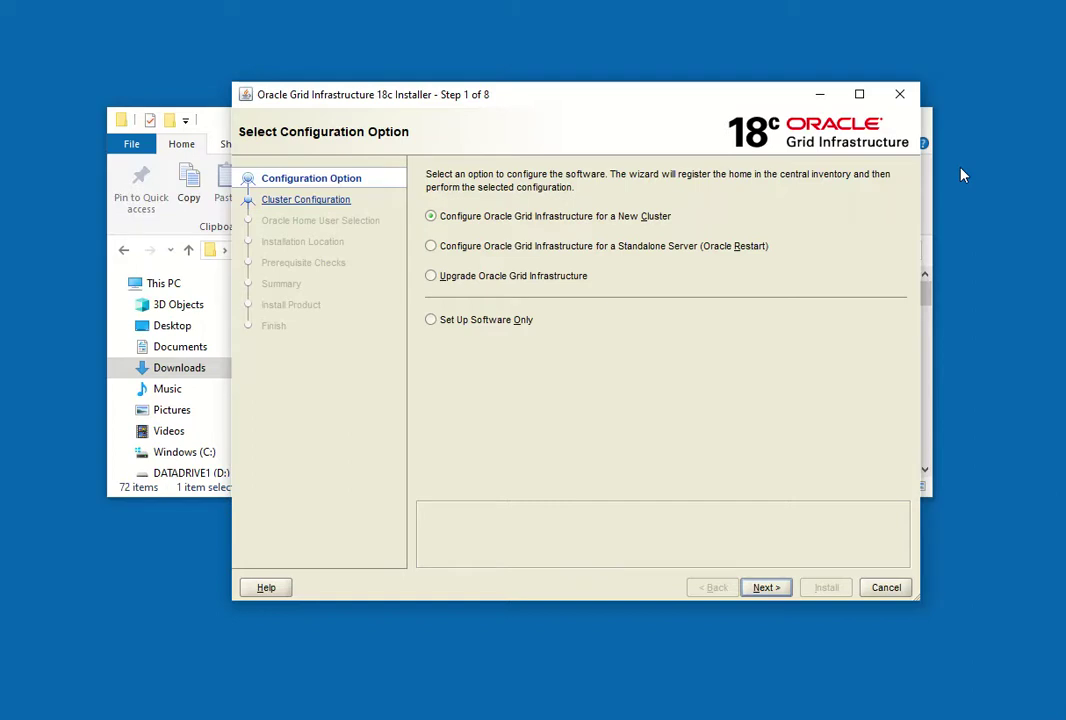
left_click(431, 249)
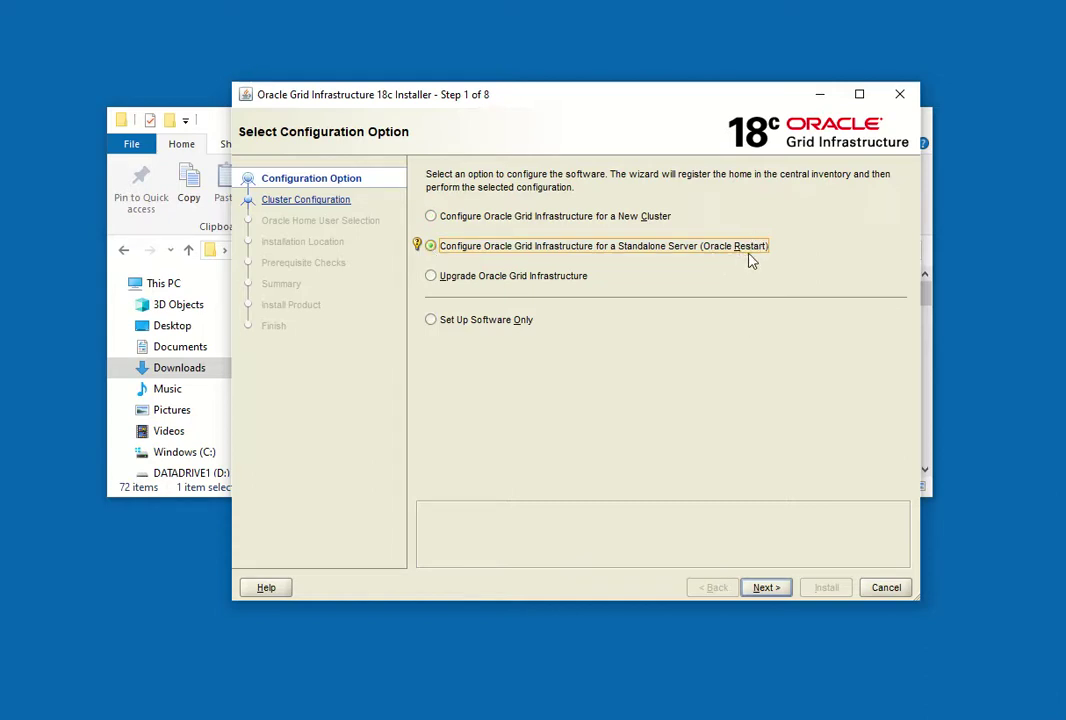
left_click(765, 590)
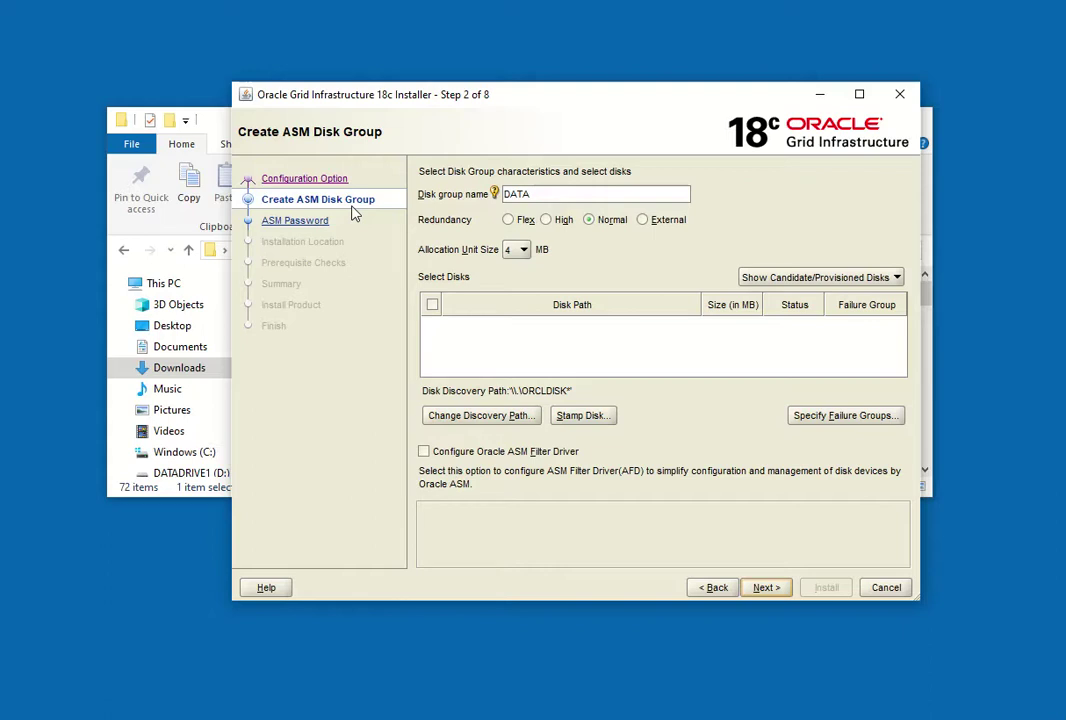
- Name the ASM disk group DATA_ER
left_click(542, 196)
double_click(542, 196)
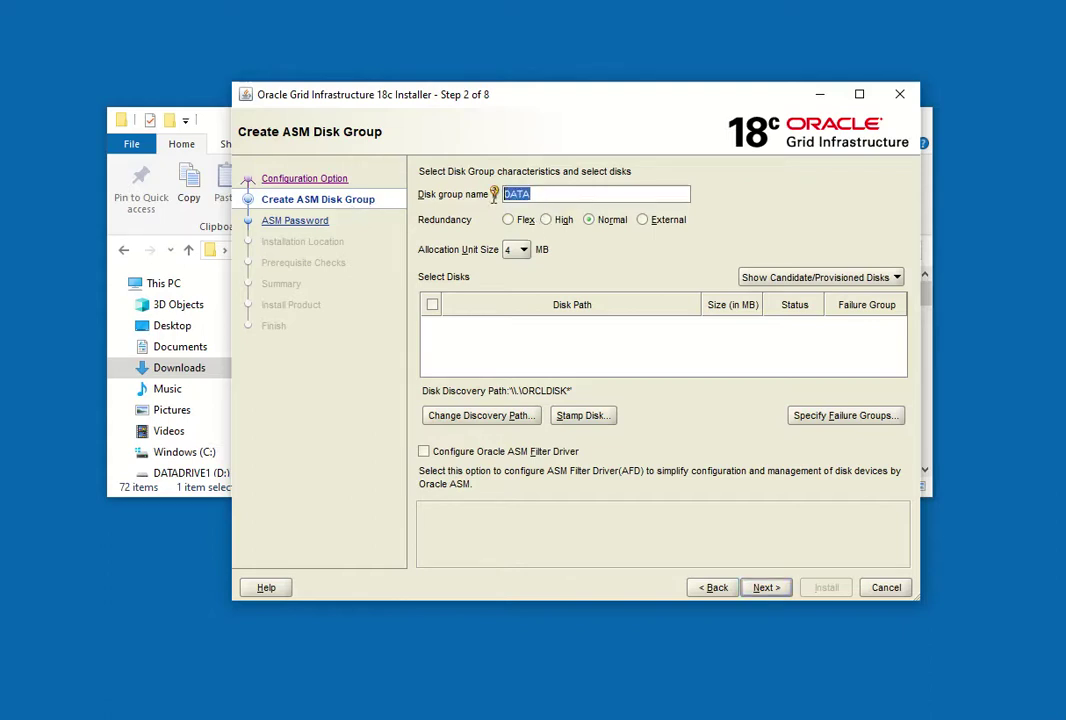
left_click(621, 196)
type("_ER")
left_click(668, 212)
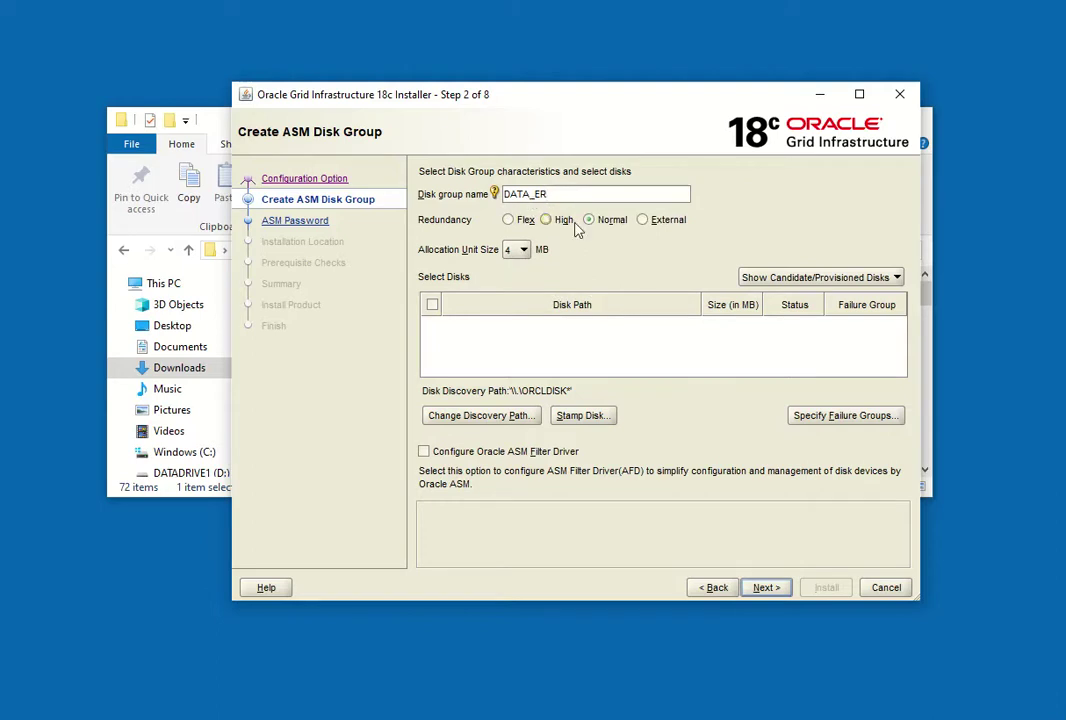
- Set the disk group's redundancy to External and its allocation unit size to 4 MB
left_click(644, 223)
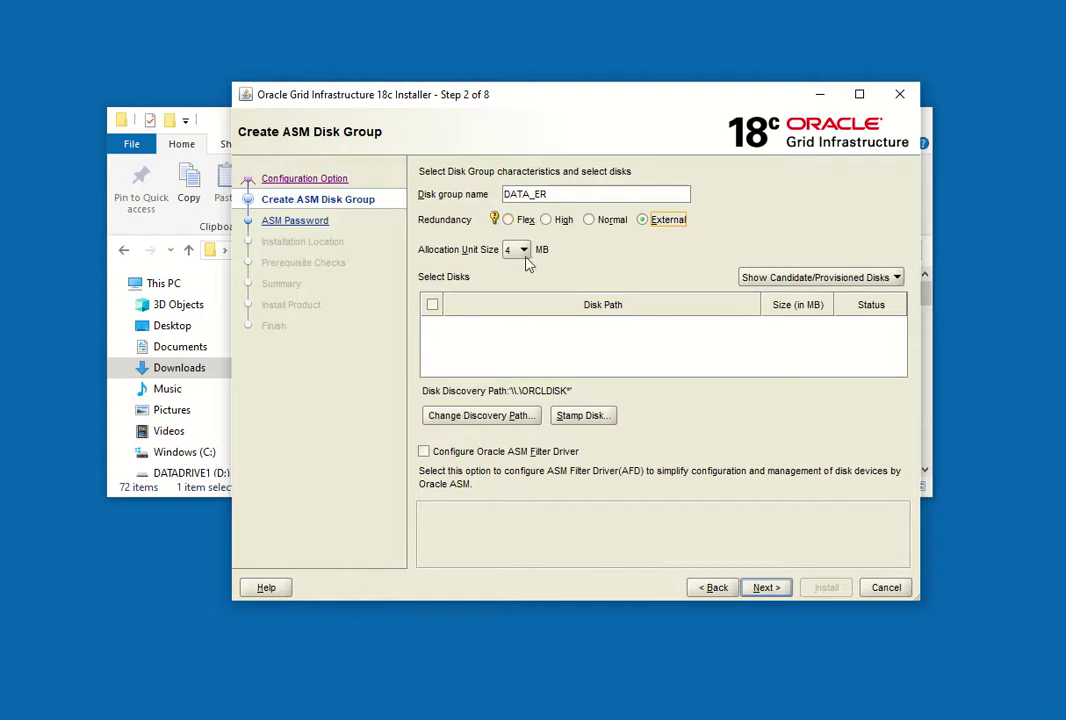
left_click(525, 253)
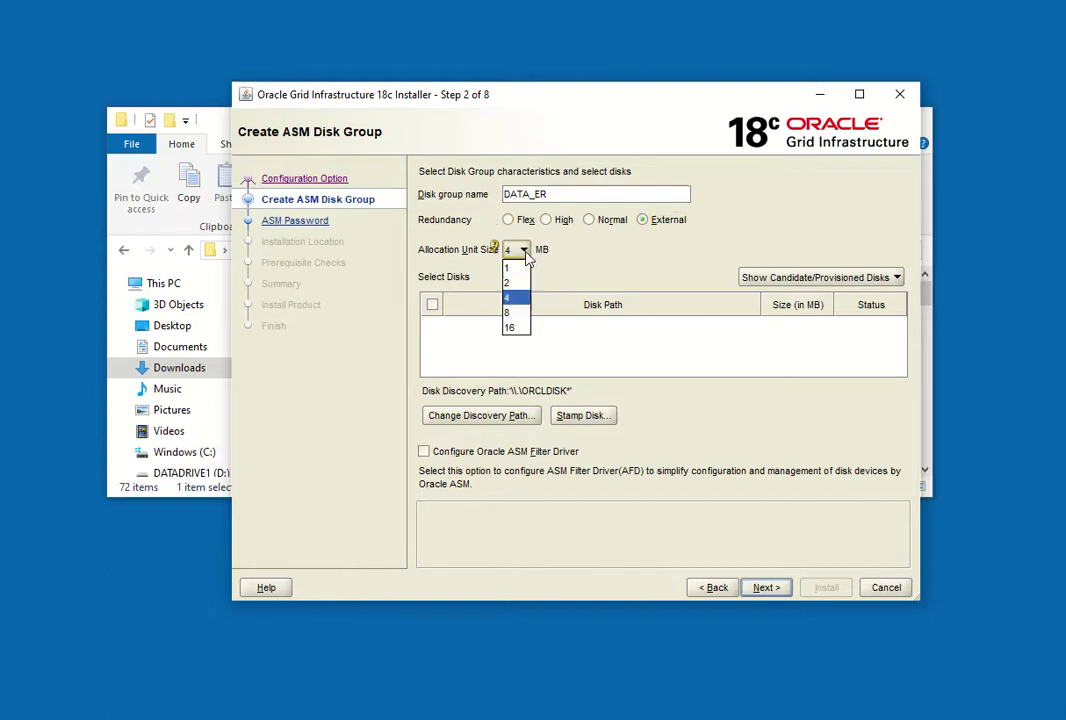
left_click(512, 300)
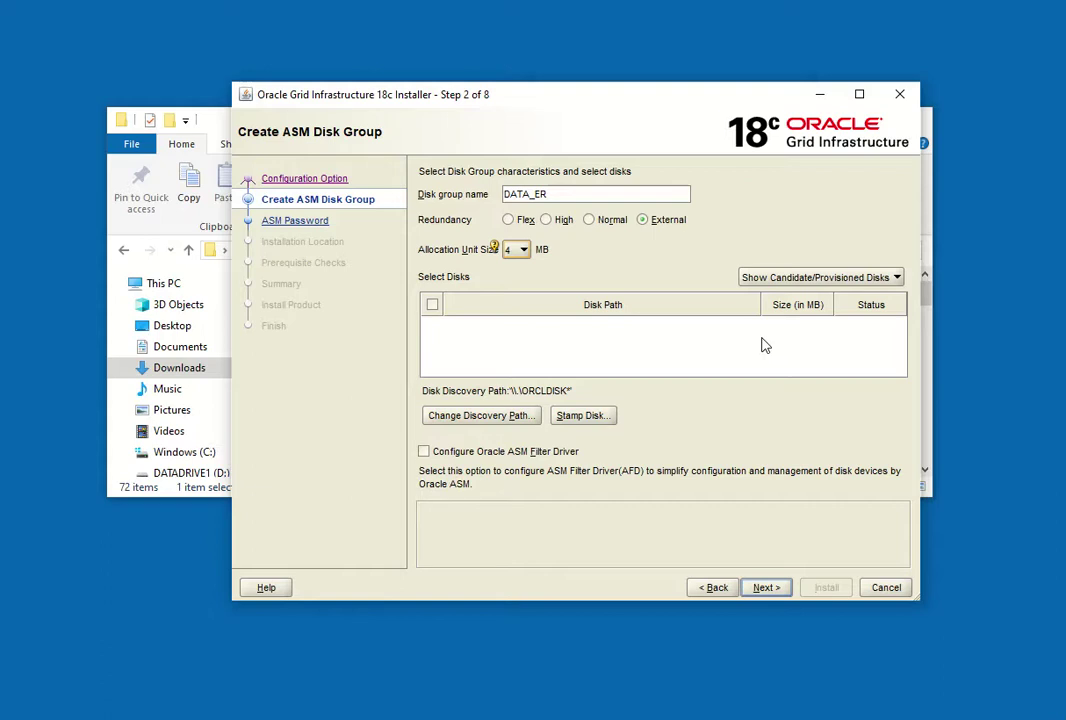
- Open Windows Disk Management by searching for "disk", and arrange its window so the full disk layout is visible
key("super")
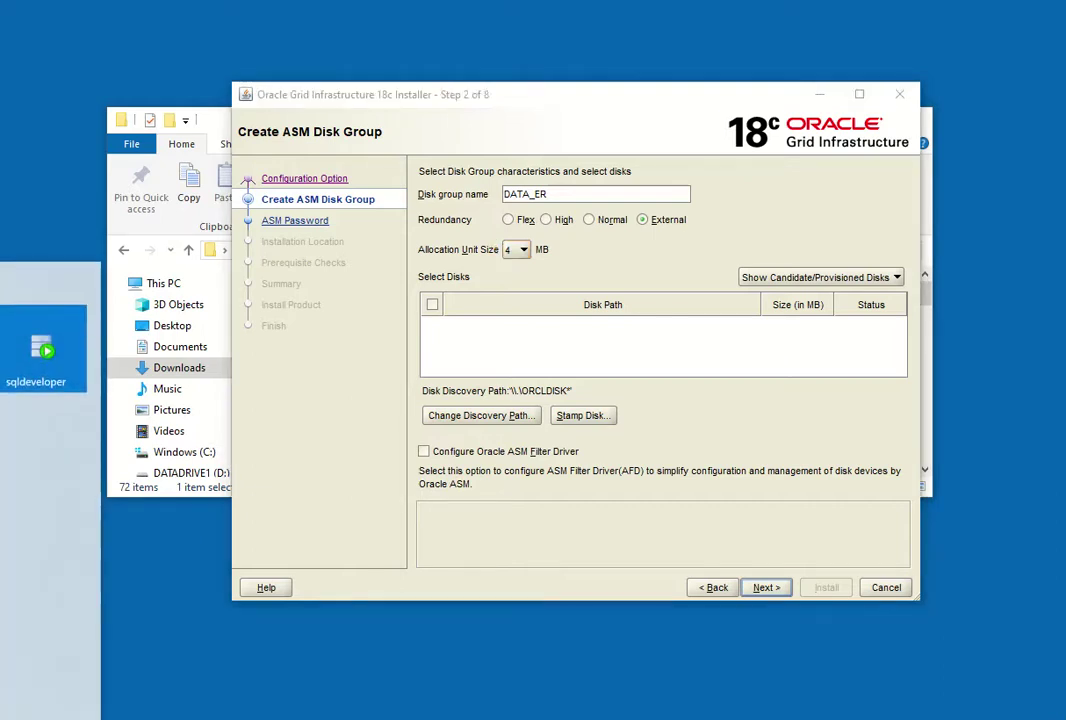
type("disk")
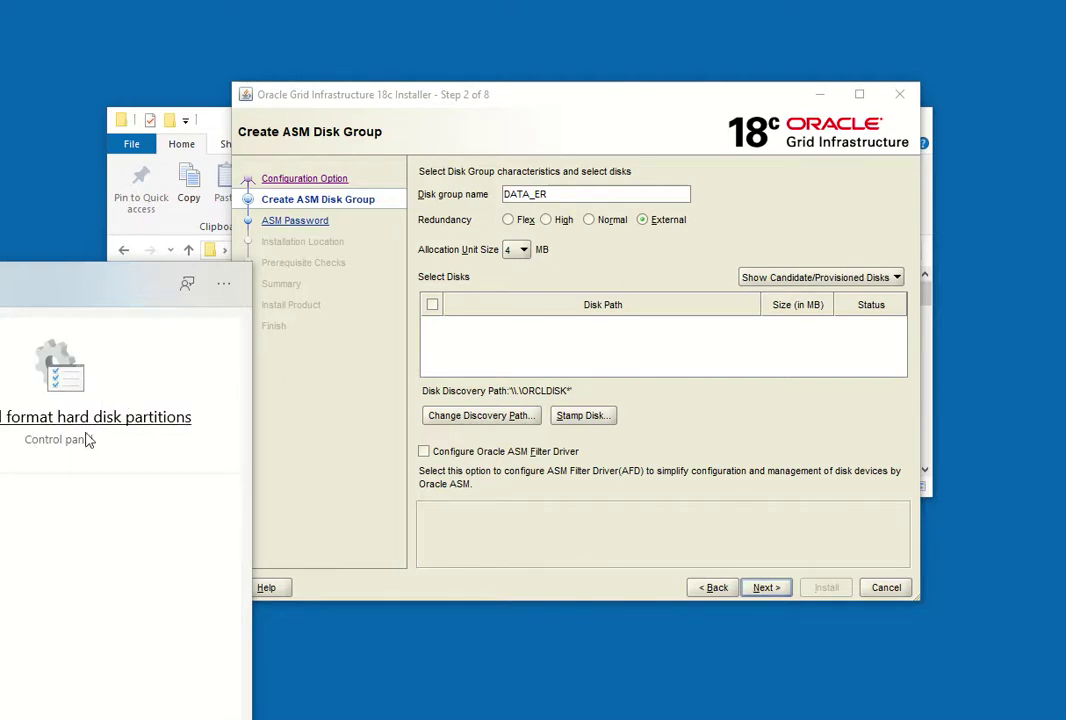
left_click(82, 421)
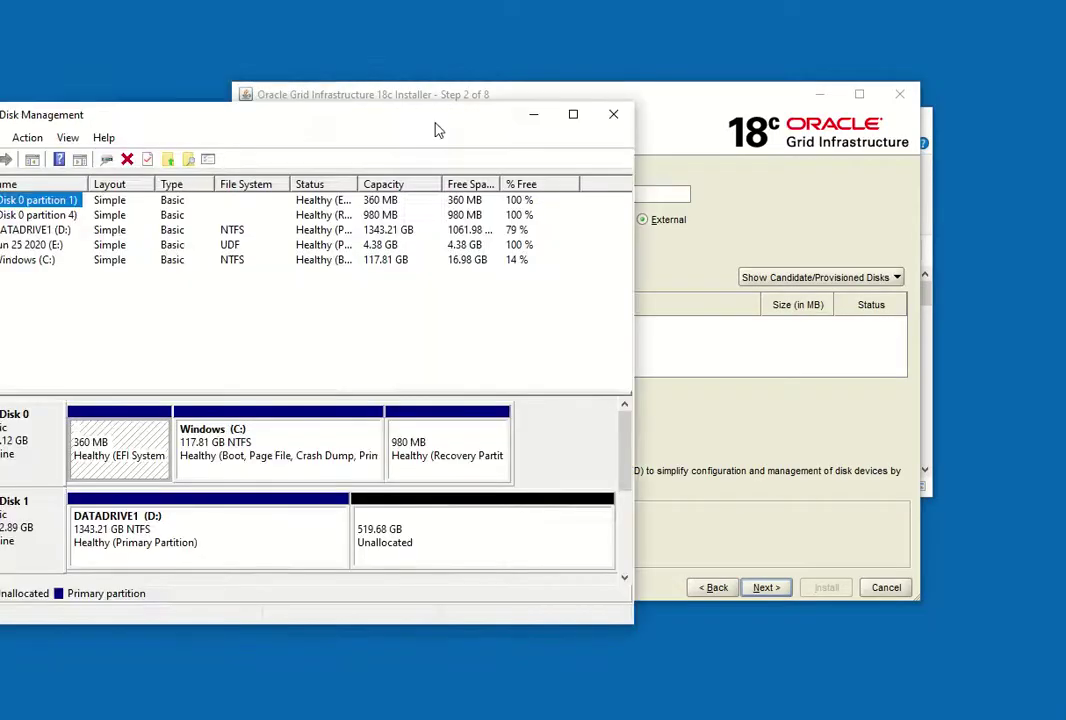
left_click_drag(435, 130, 720, 118)
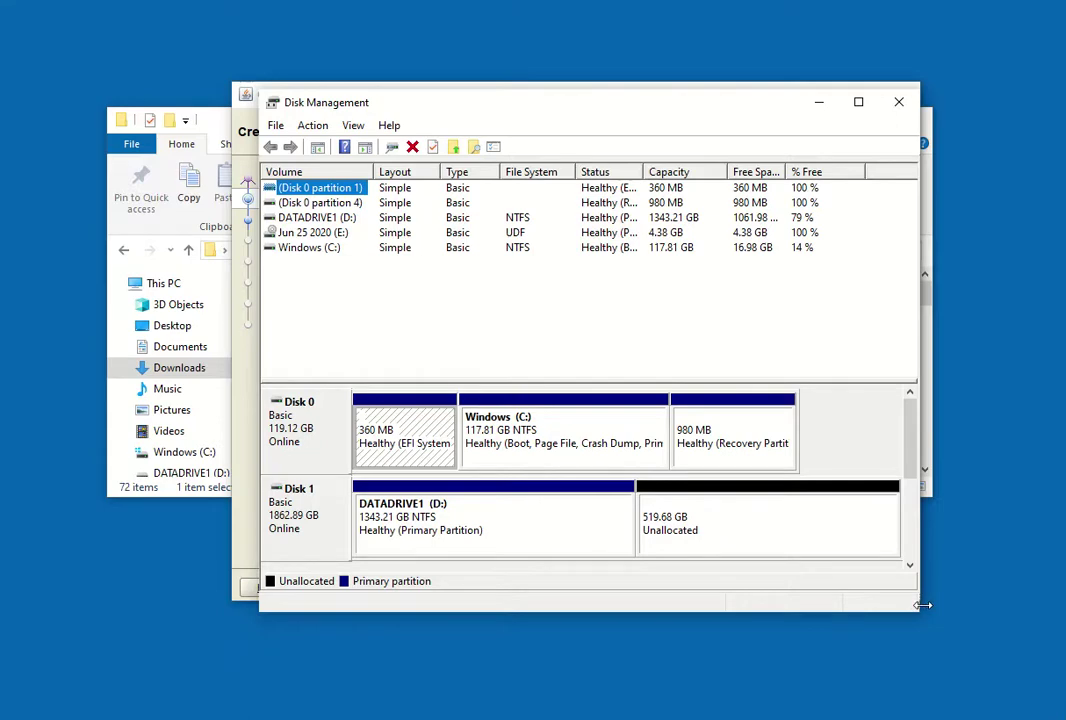
left_click_drag(920, 608, 1051, 623)
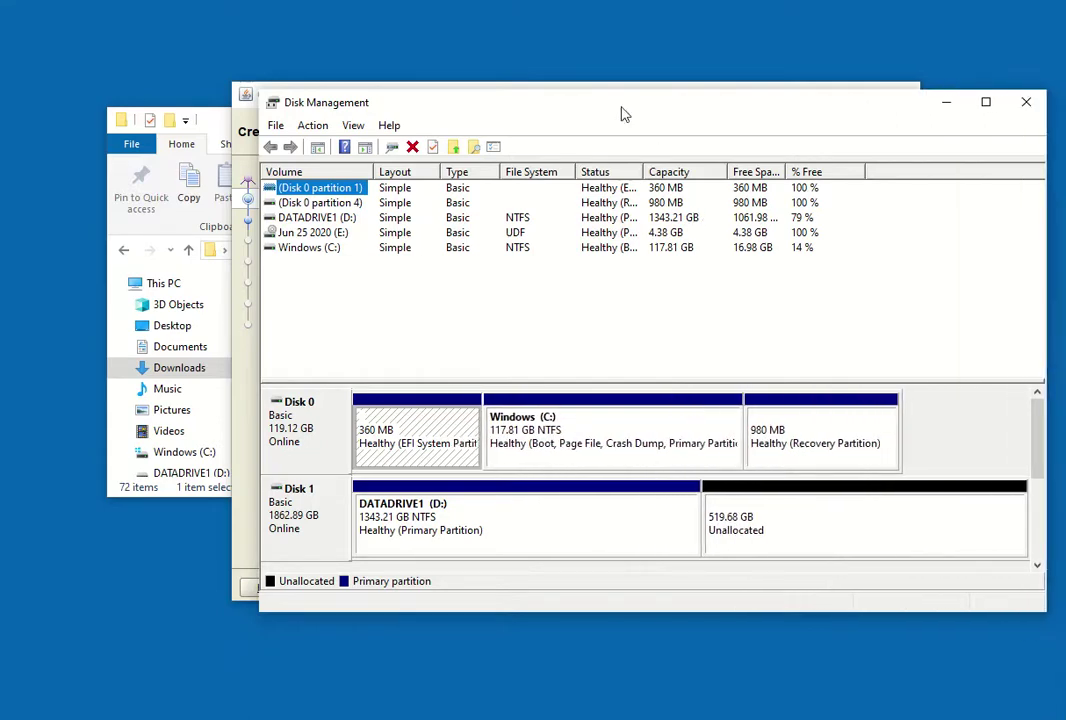
left_click_drag(623, 112, 459, 88)
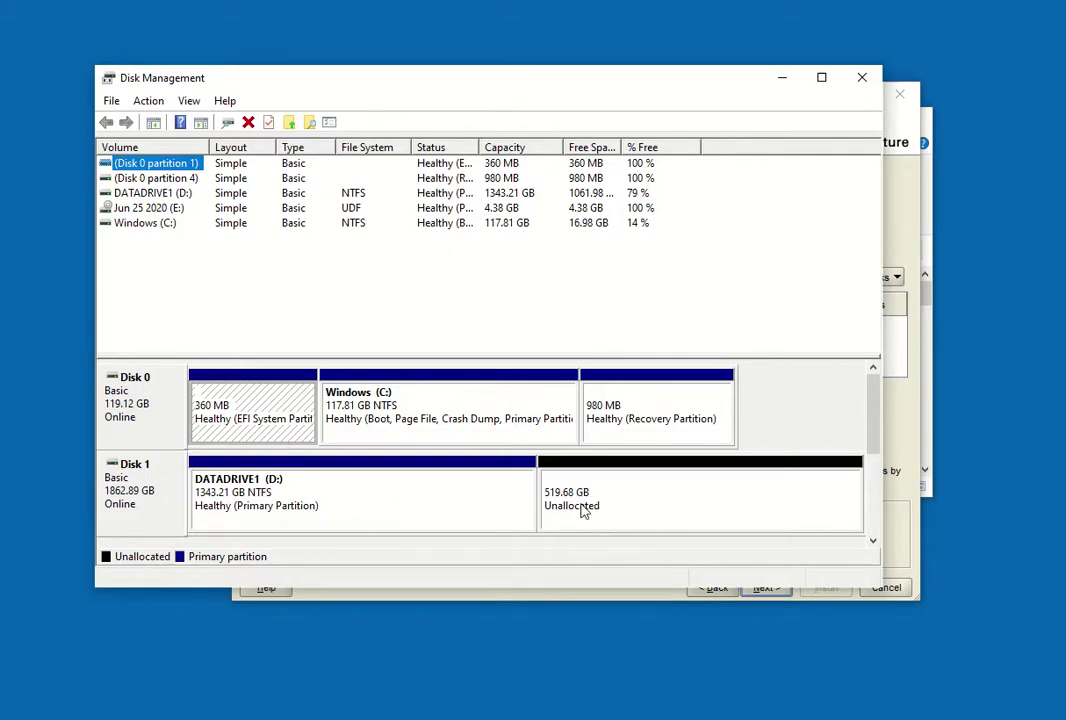
left_click(639, 501)
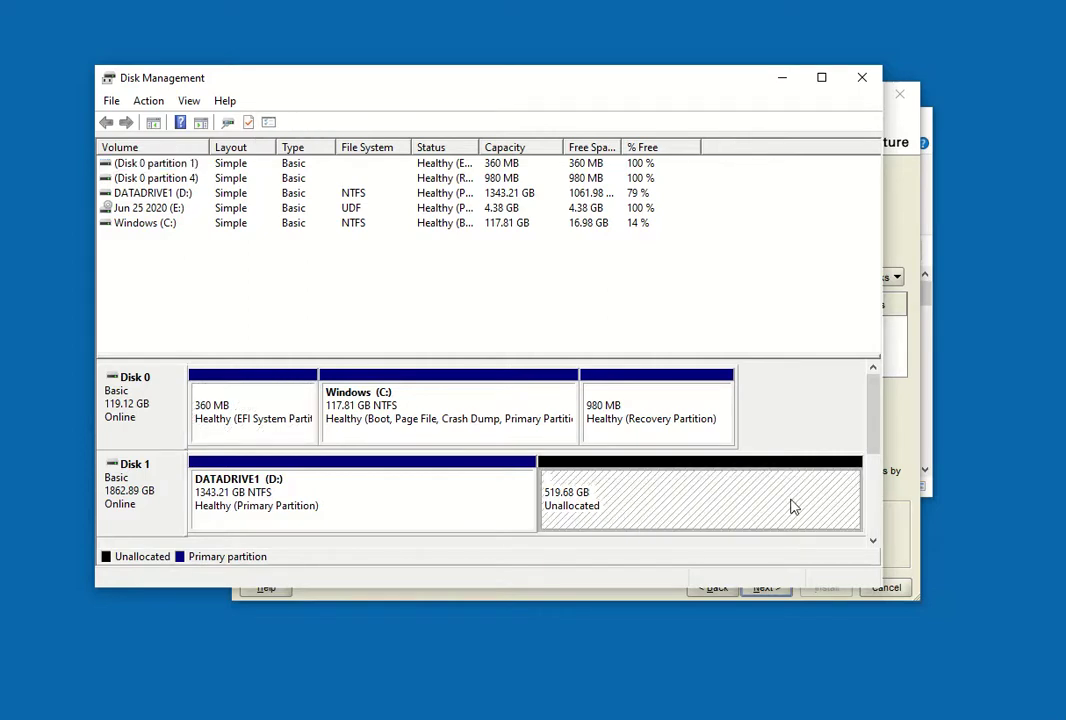
left_click(362, 511)
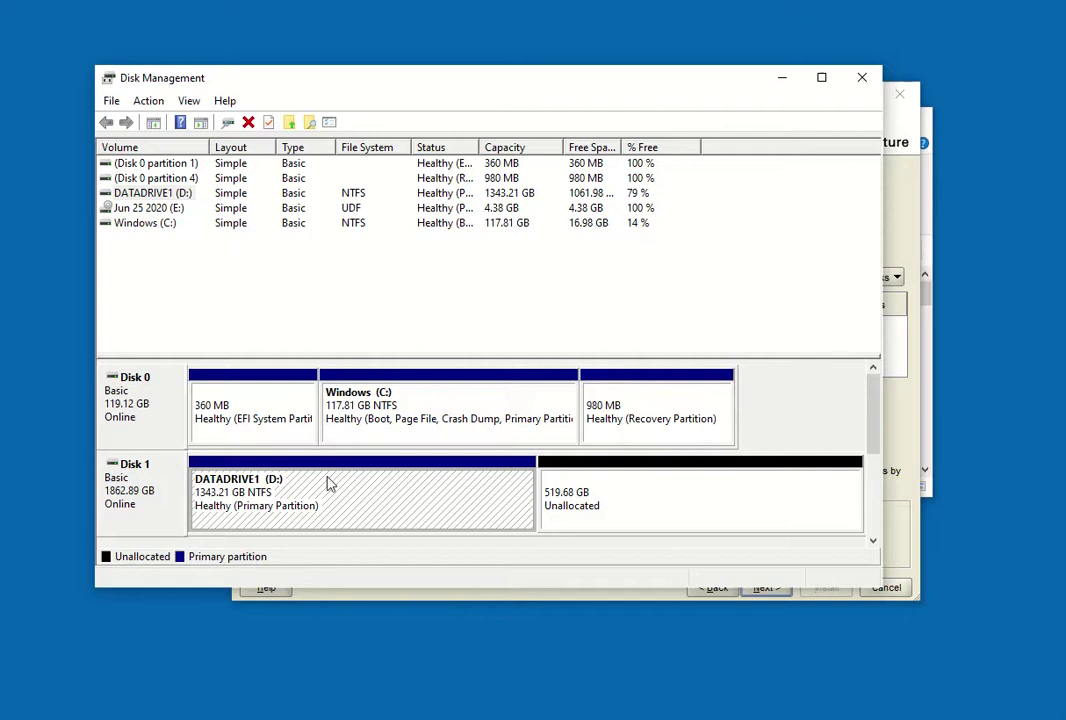
right_click(319, 495)
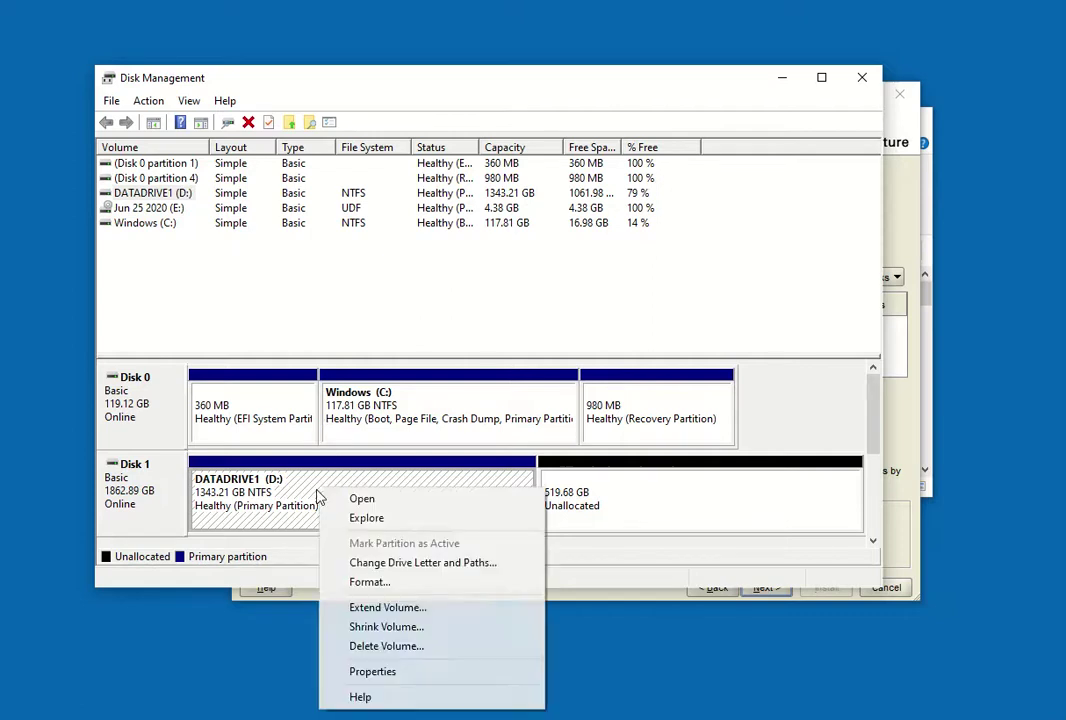
left_click(367, 627)
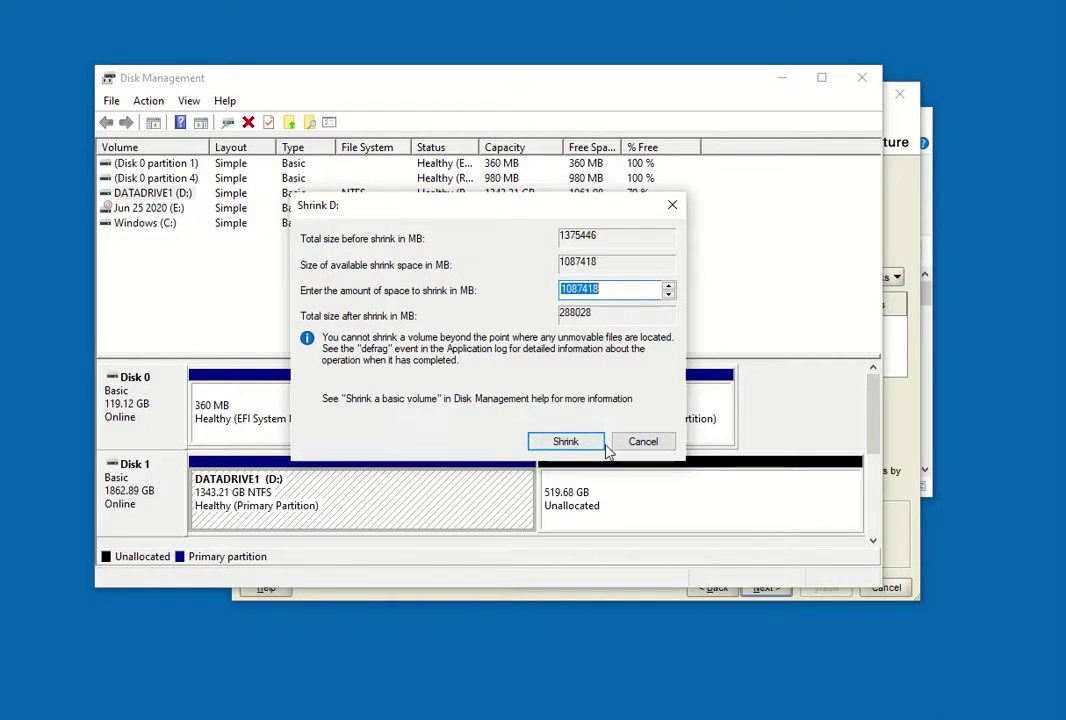
left_click(640, 443)
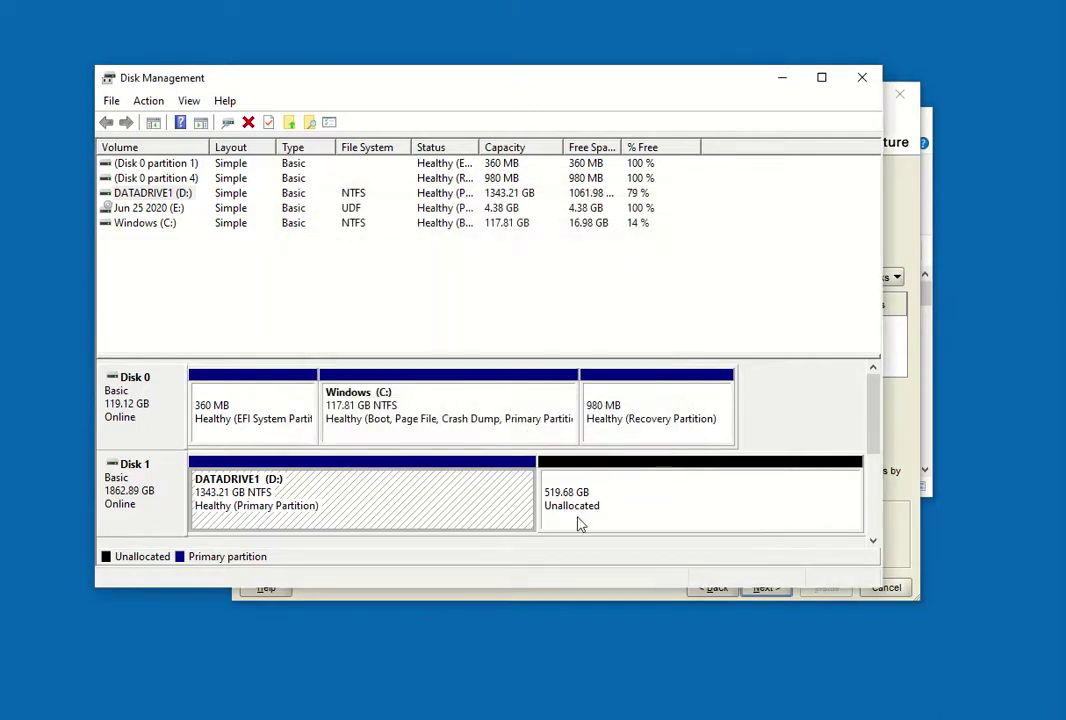
- Start a new simple volume in Disk 1's unallocated space with a size of 8192 MB
left_click(582, 514)
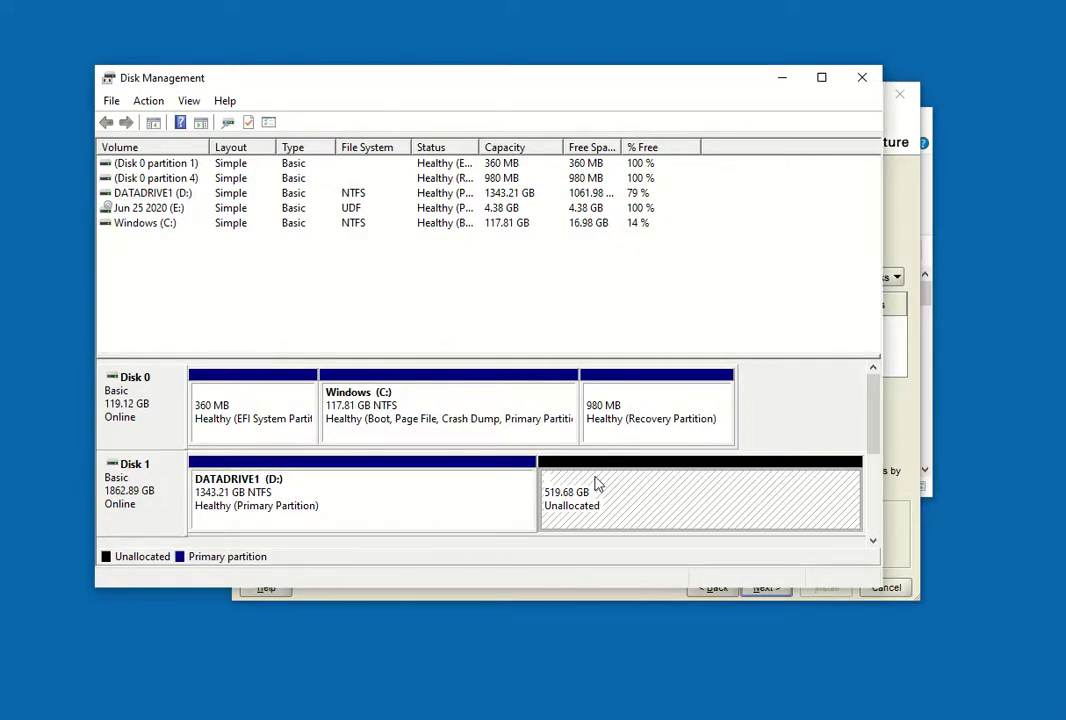
right_click(590, 490)
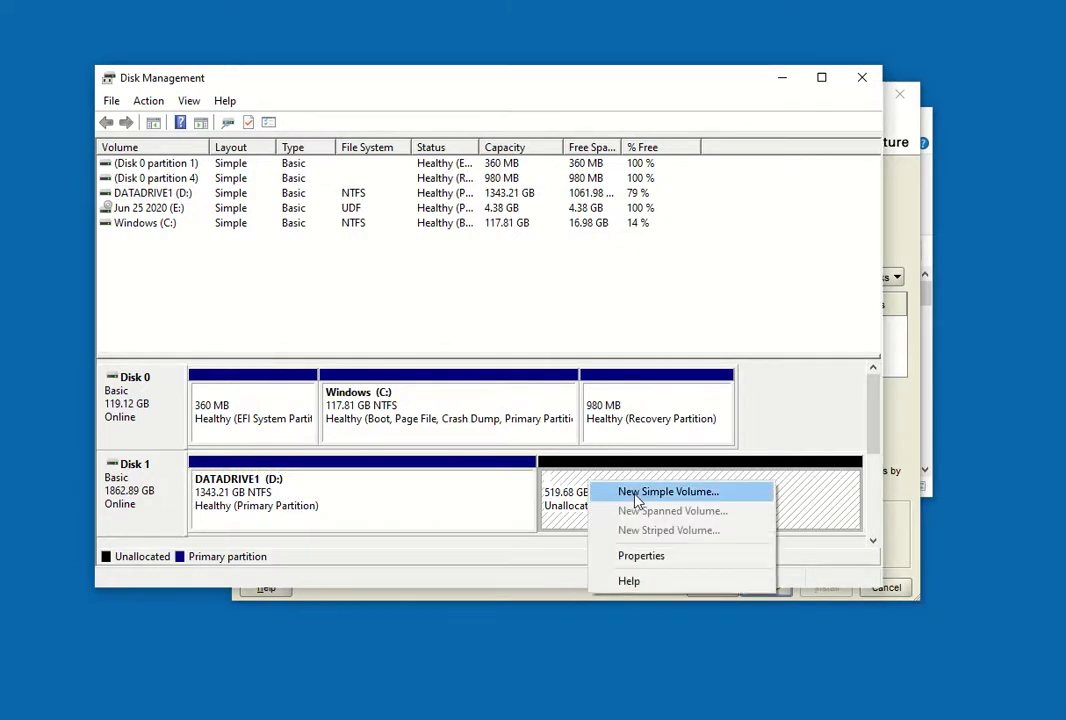
left_click(636, 492)
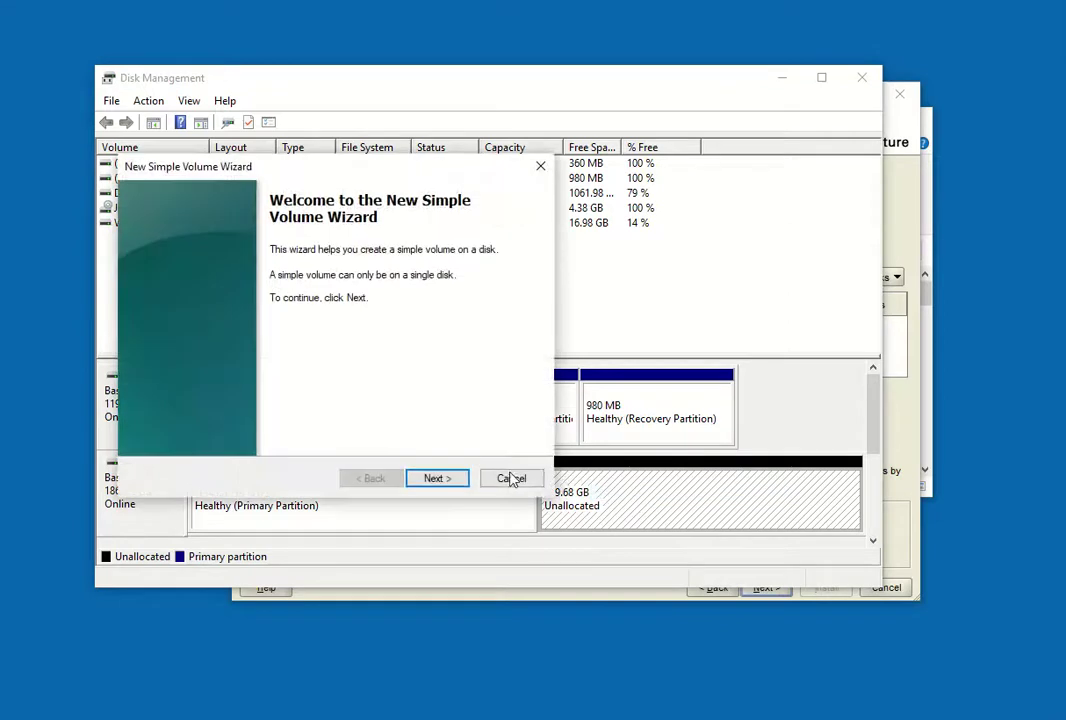
left_click(447, 489)
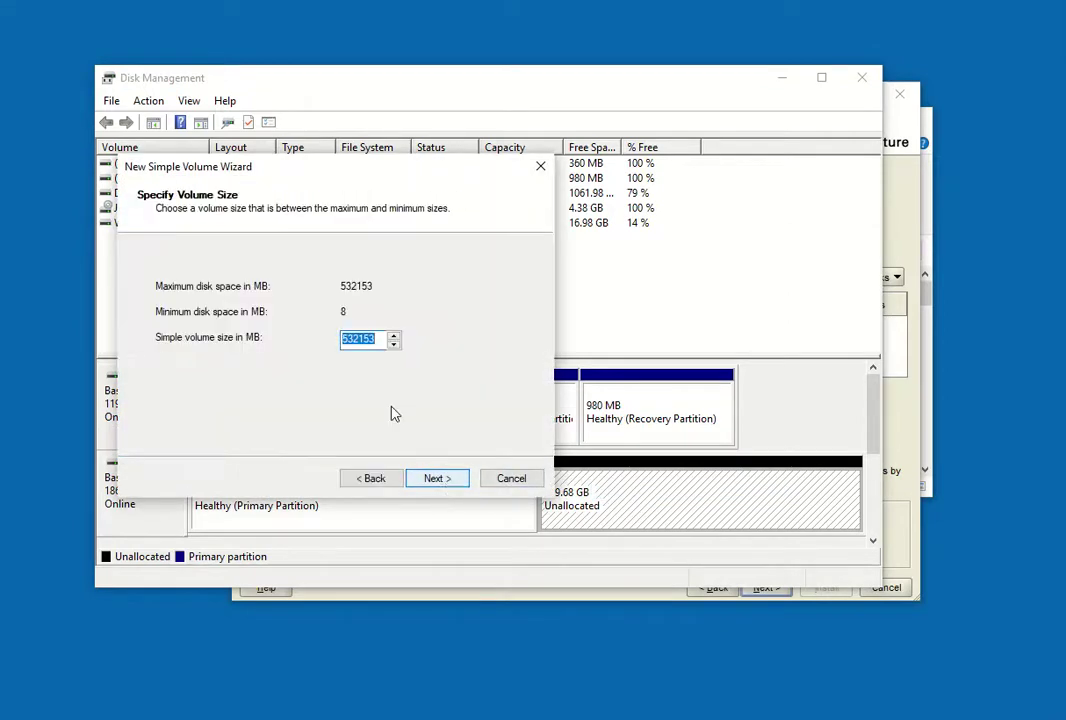
type("8192")
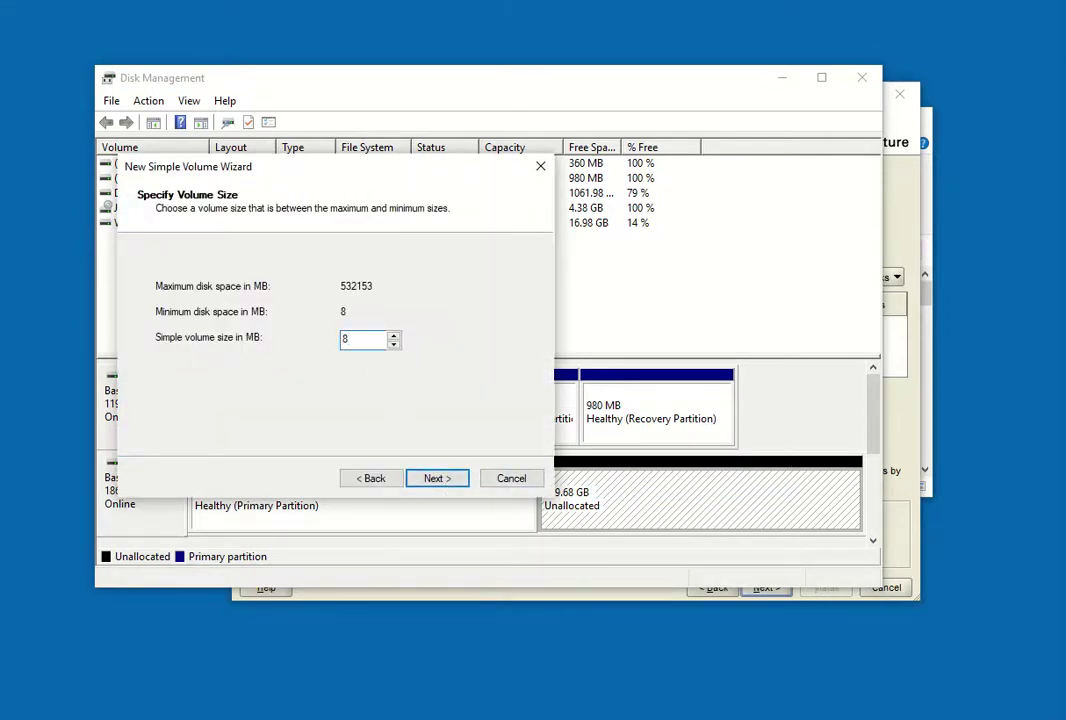
left_click(437, 486)
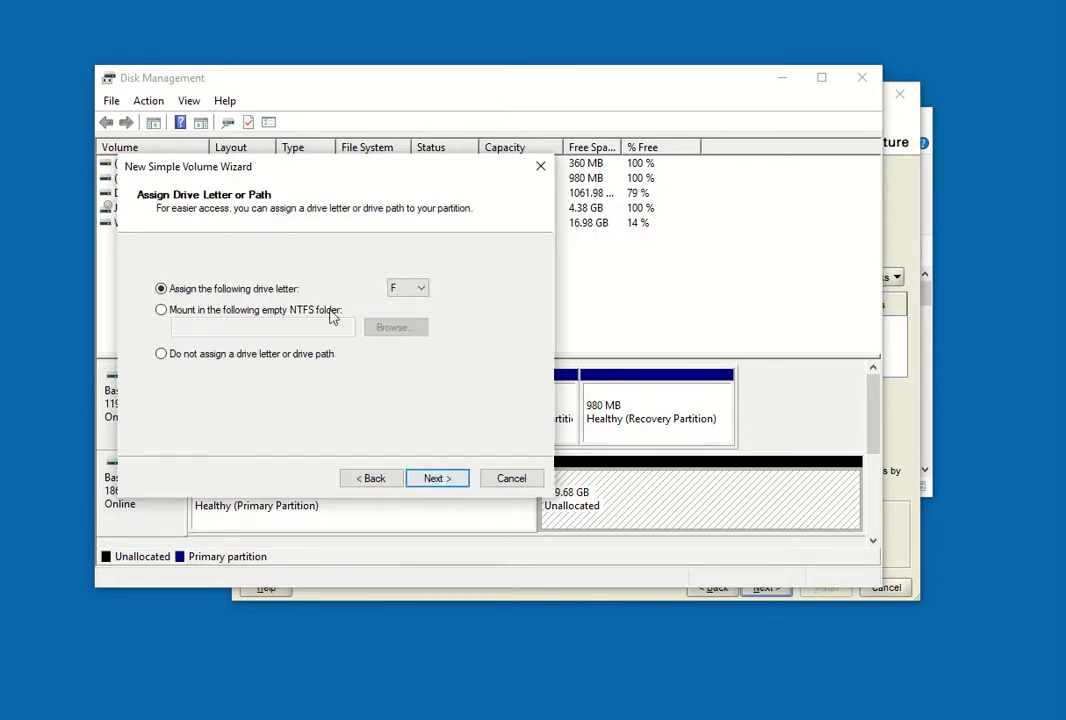
- Create the volume without a drive letter or path and without formatting it
left_click(163, 356)
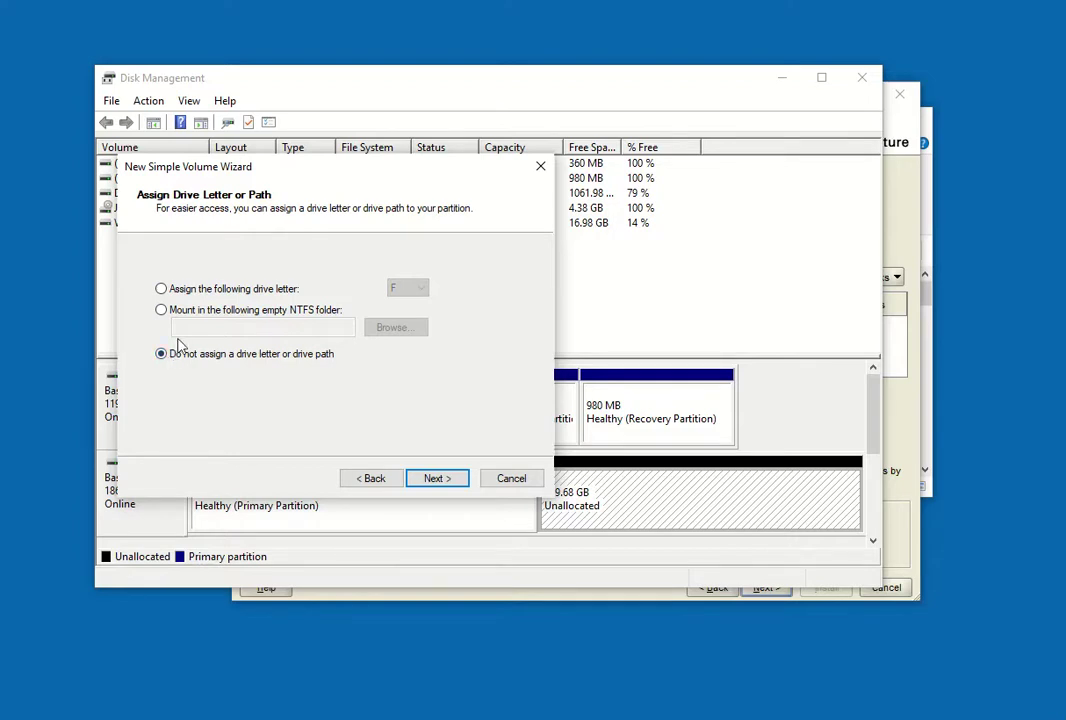
left_click(438, 485)
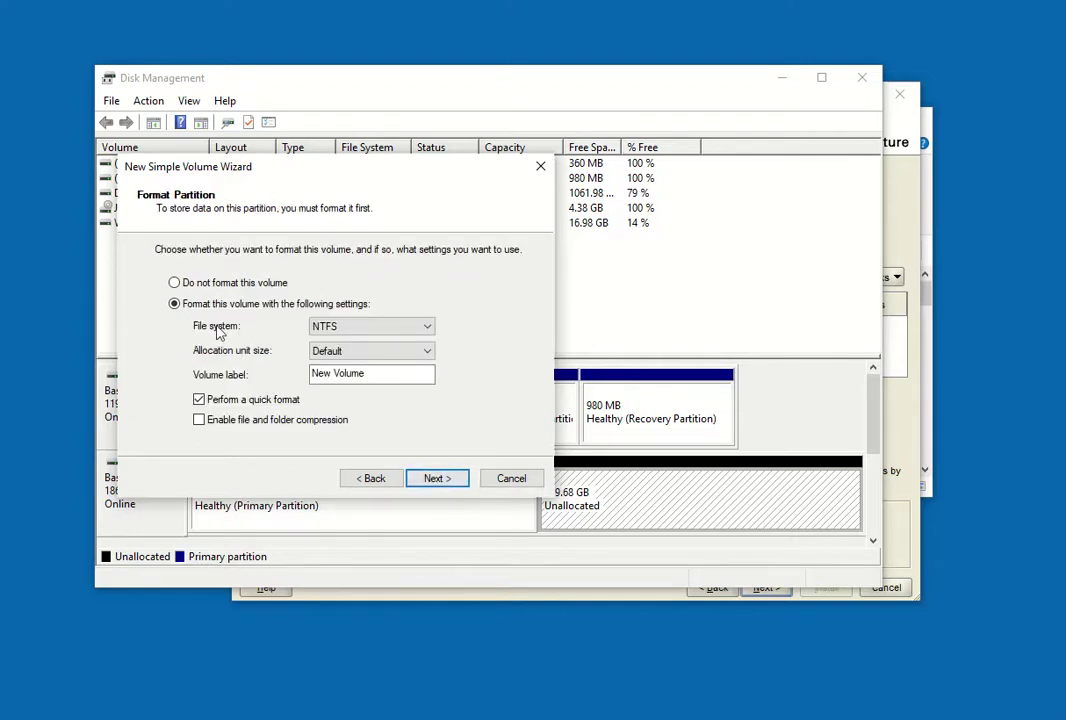
left_click(177, 284)
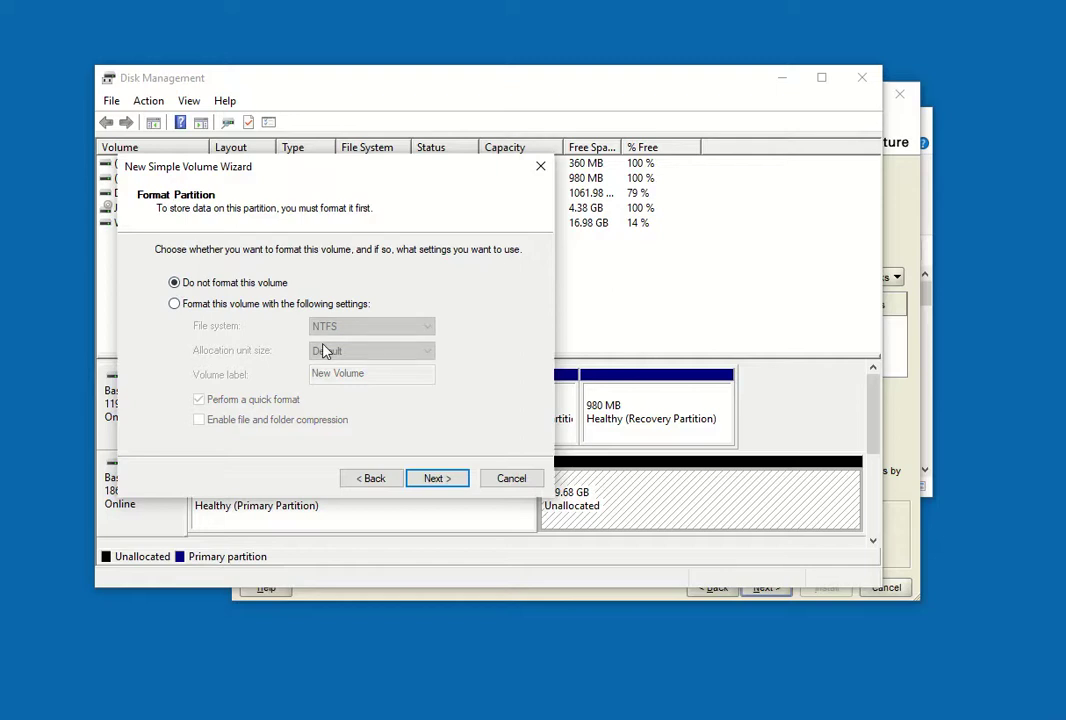
left_click(438, 478)
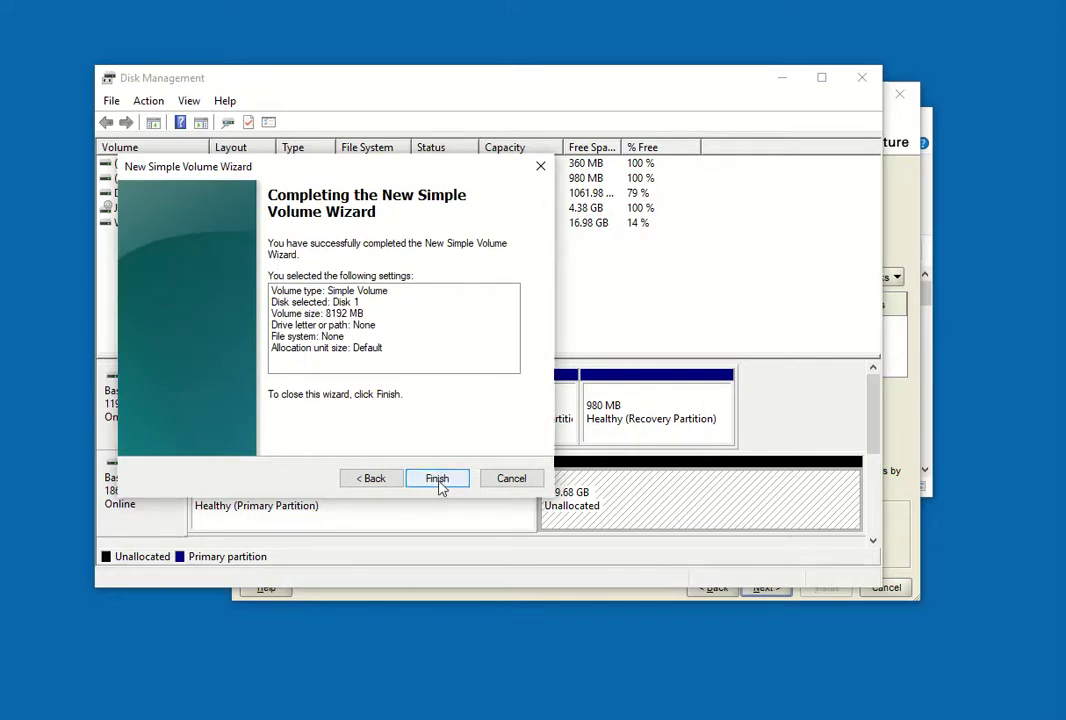
left_click(439, 484)
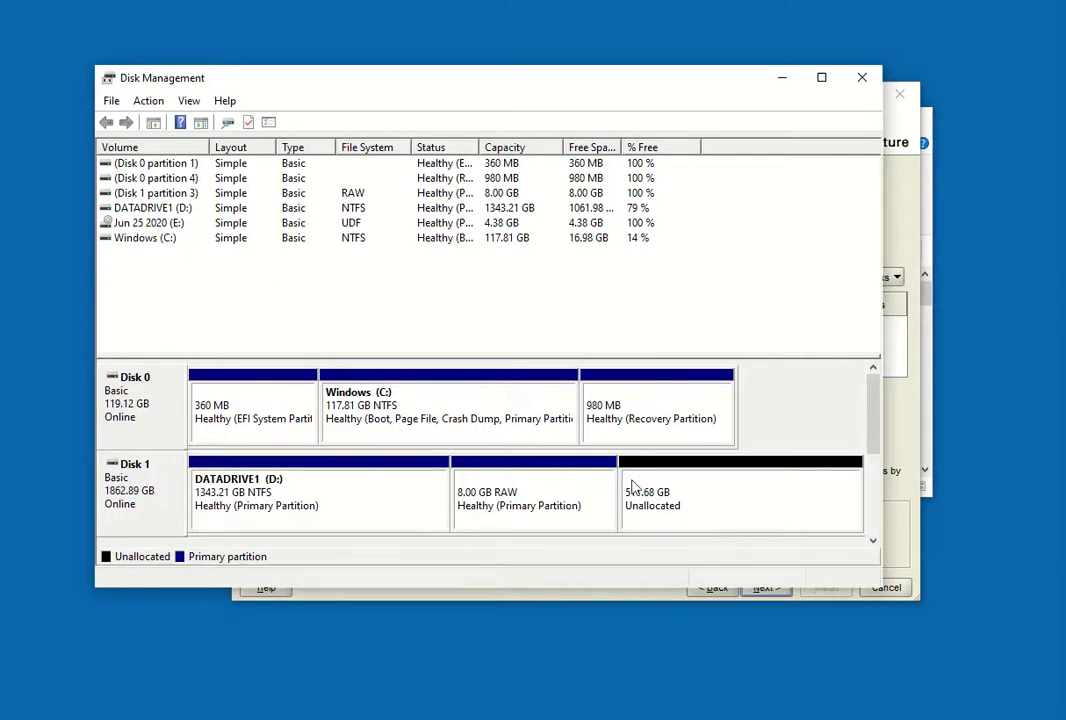
- Create a second 8192 MB simple volume in Disk 1's unallocated space, without a drive letter or path and without formatting
right_click(697, 495)
left_click(712, 504)
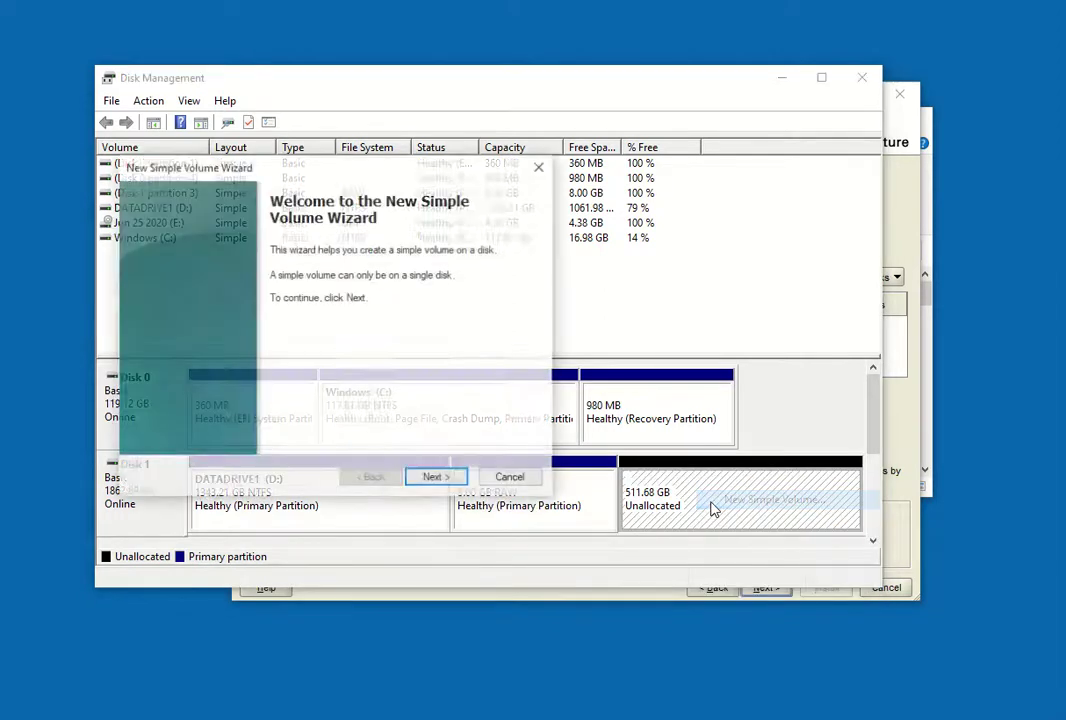
left_click(437, 478)
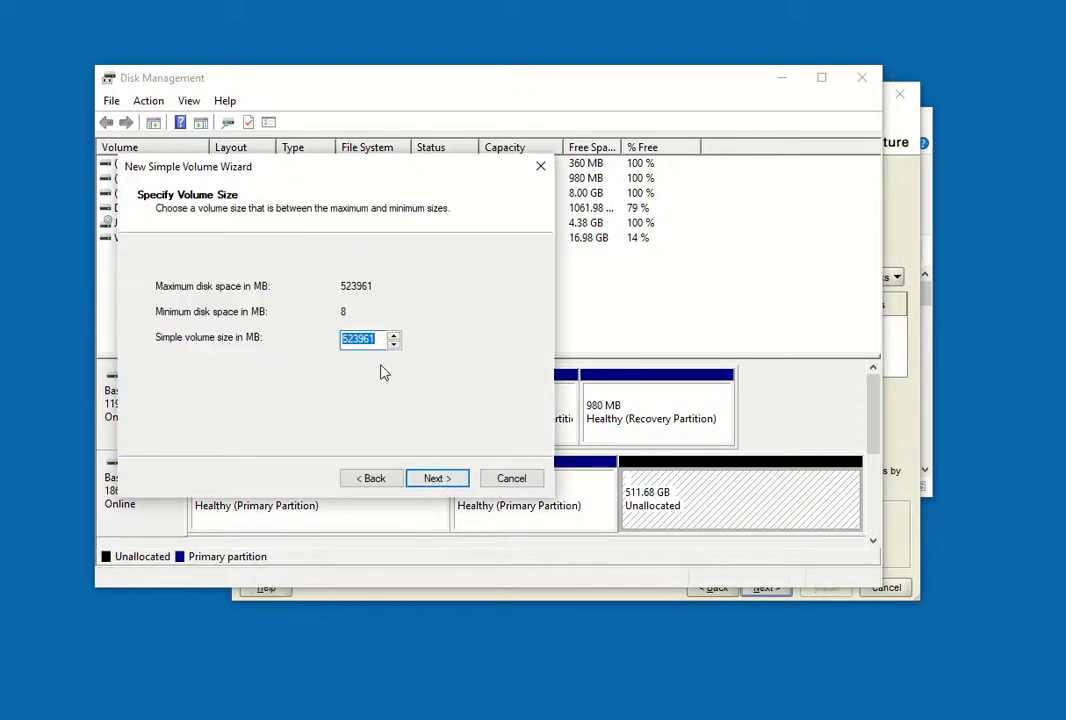
type("8192")
left_click(445, 480)
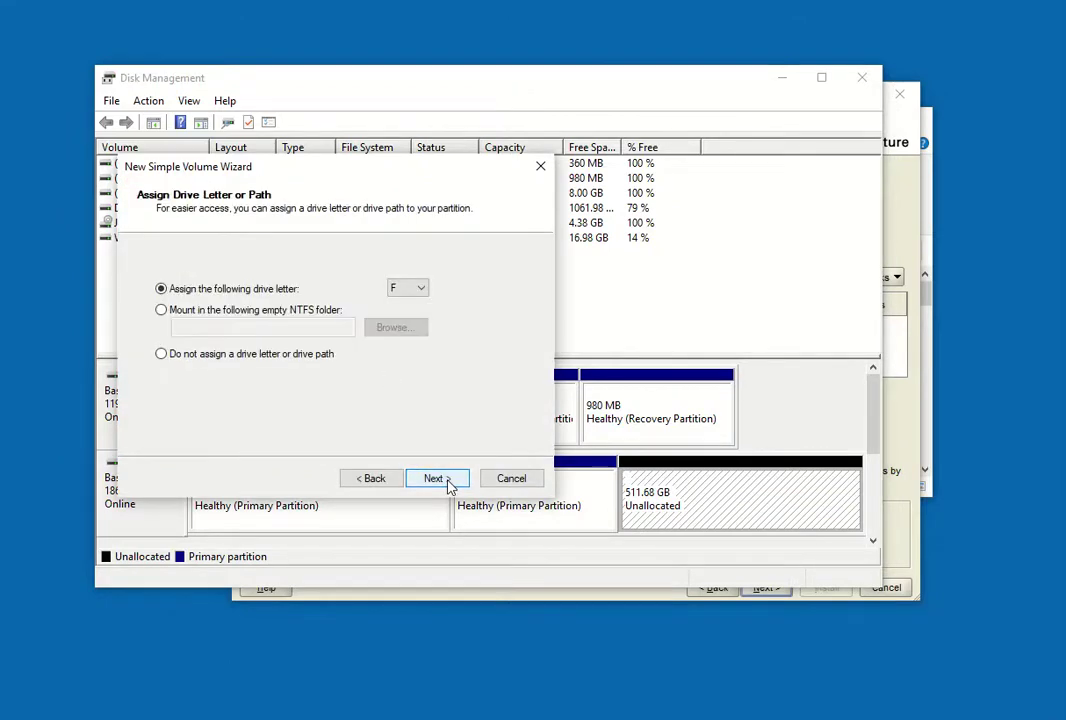
left_click(260, 354)
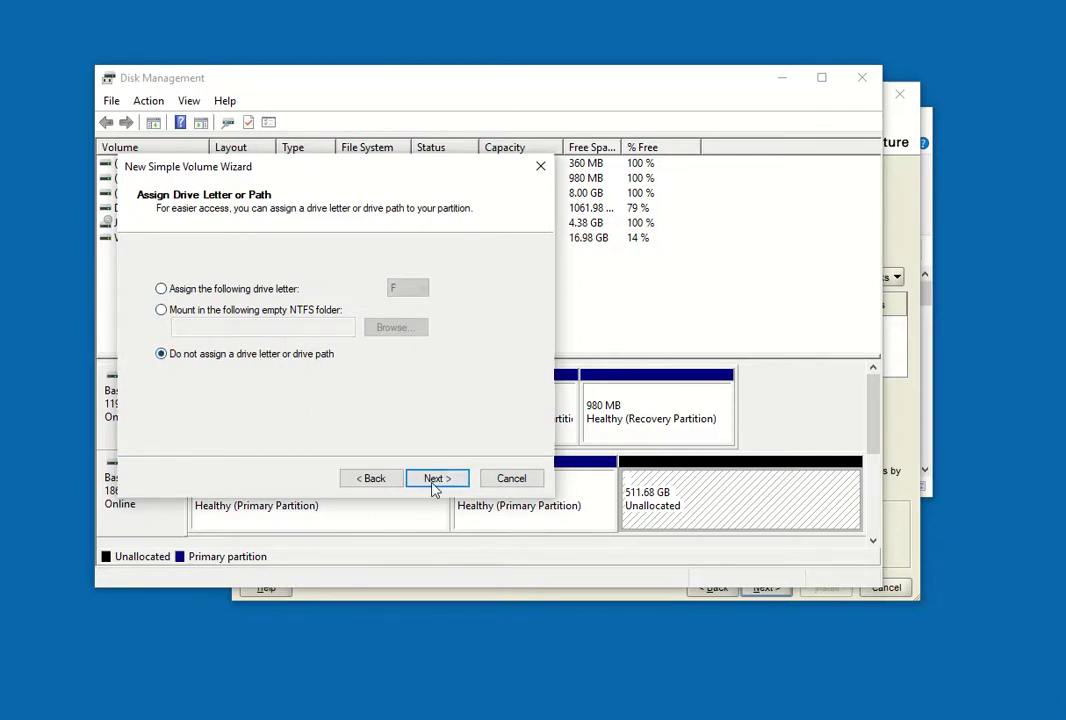
left_click(434, 485)
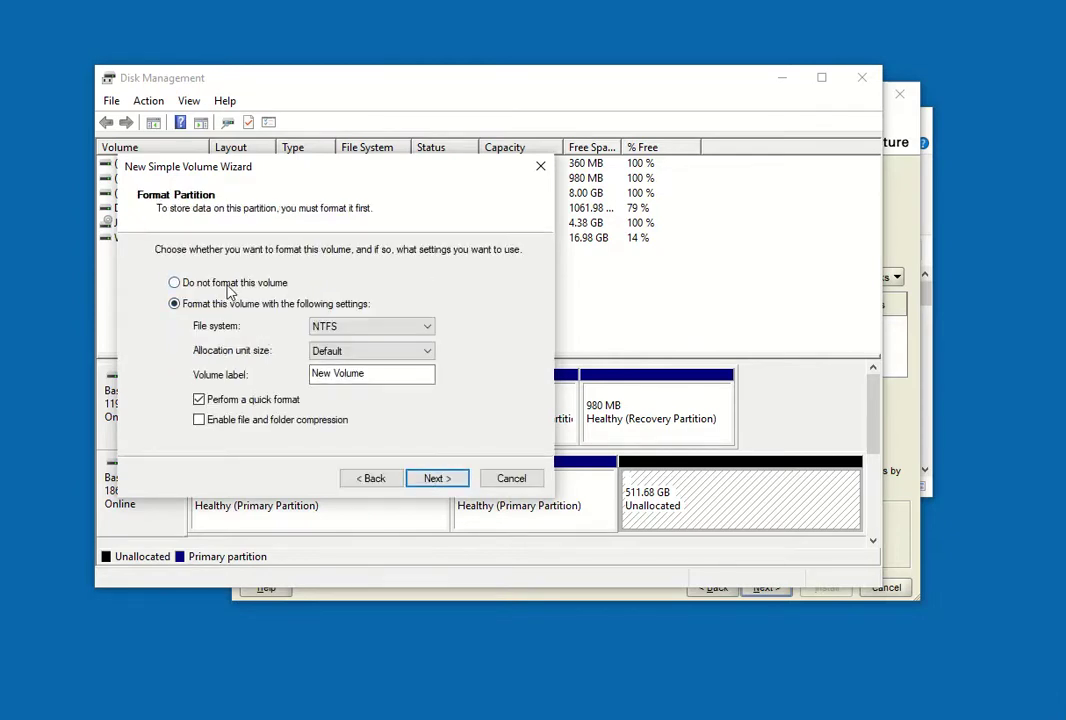
left_click(228, 286)
left_click(446, 482)
left_click(449, 480)
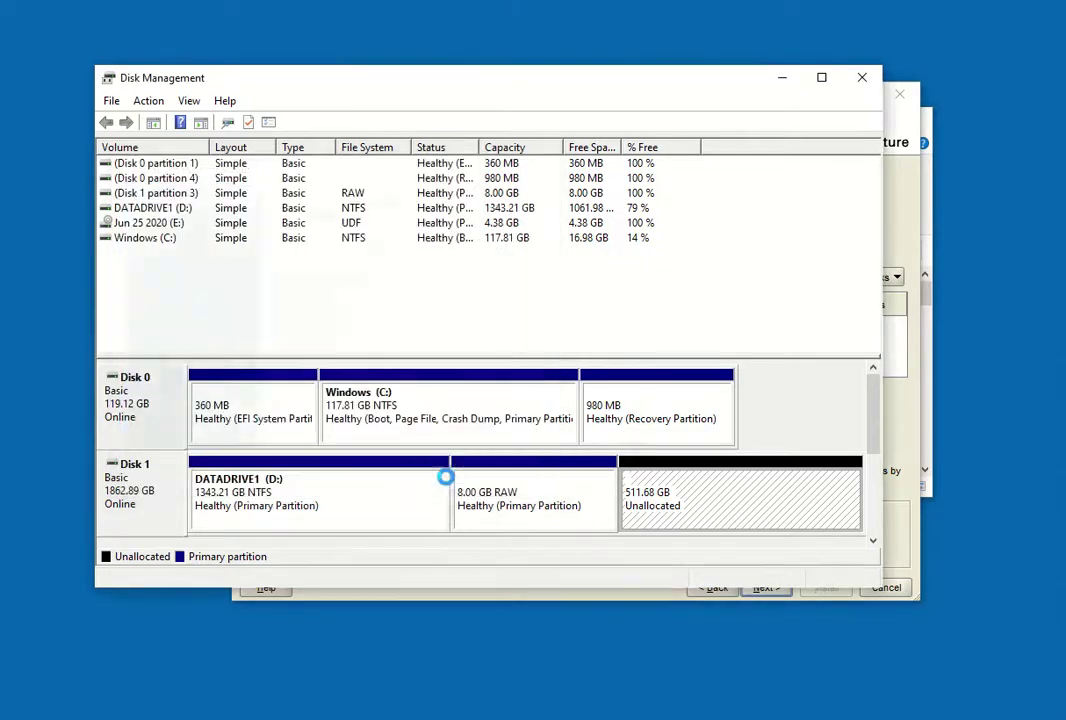
- Create a third 8192 MB simple volume in Disk 1's unallocated space, with no drive letter or path and unformatted
right_click(703, 503)
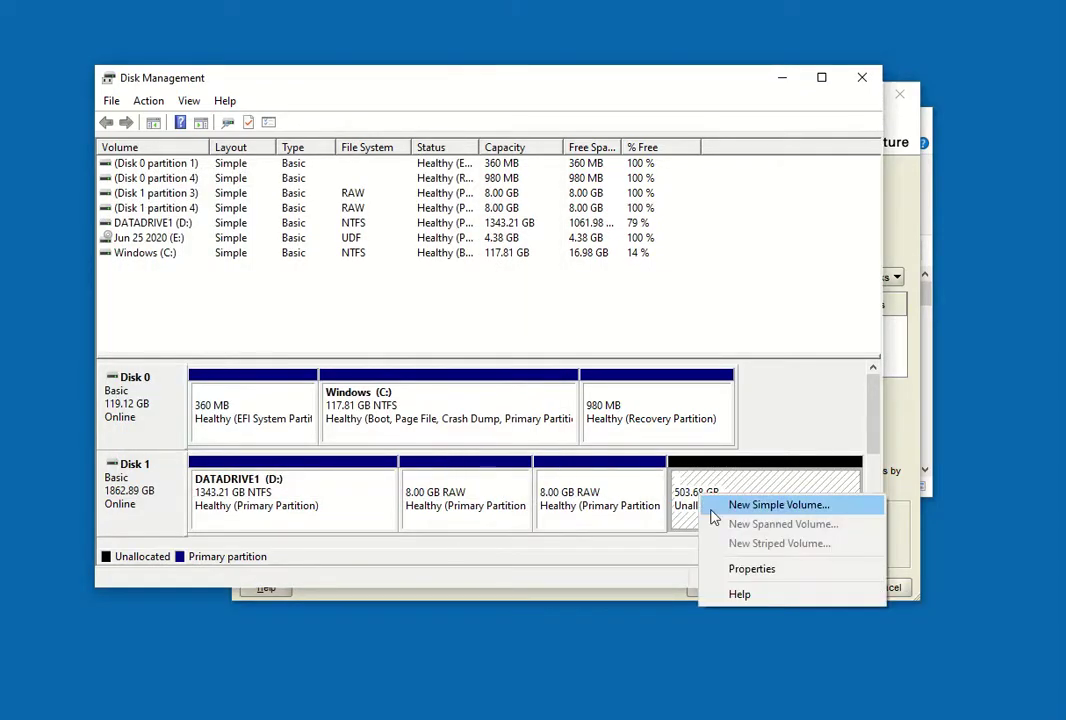
left_click(716, 506)
left_click(436, 479)
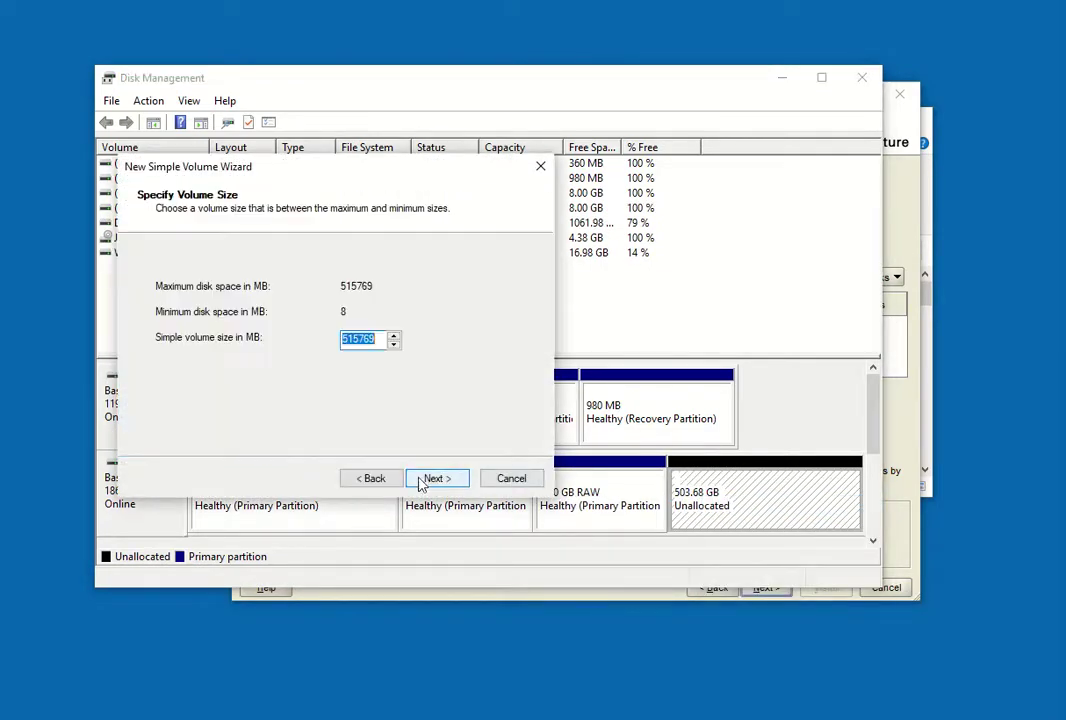
type("8192")
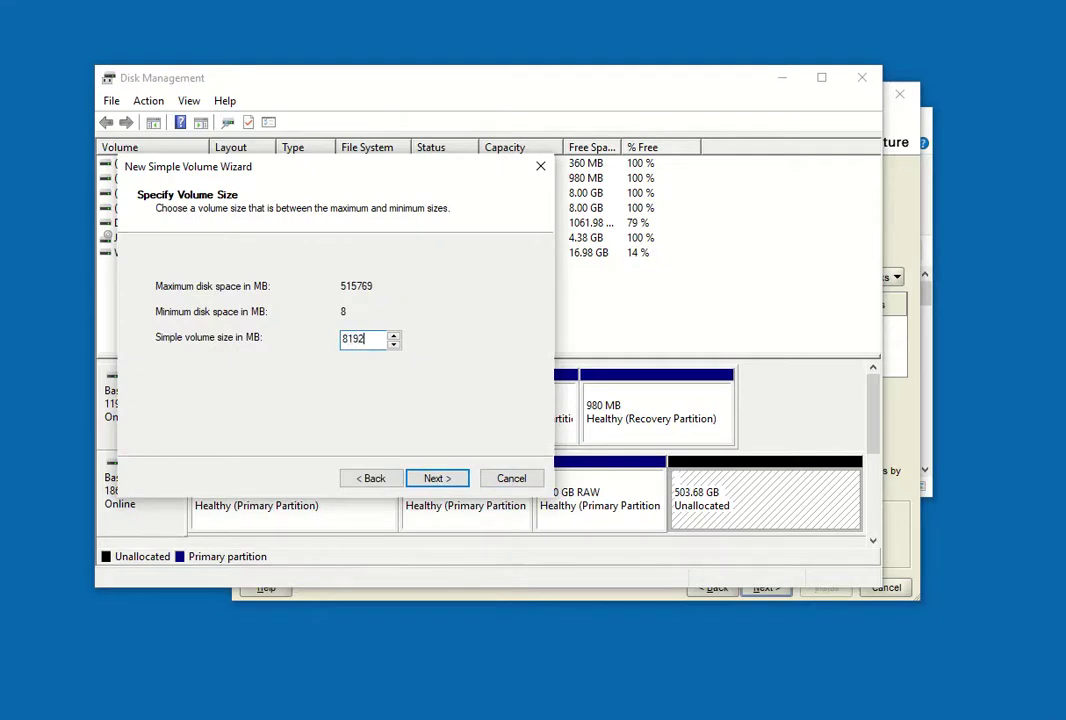
left_click(448, 482)
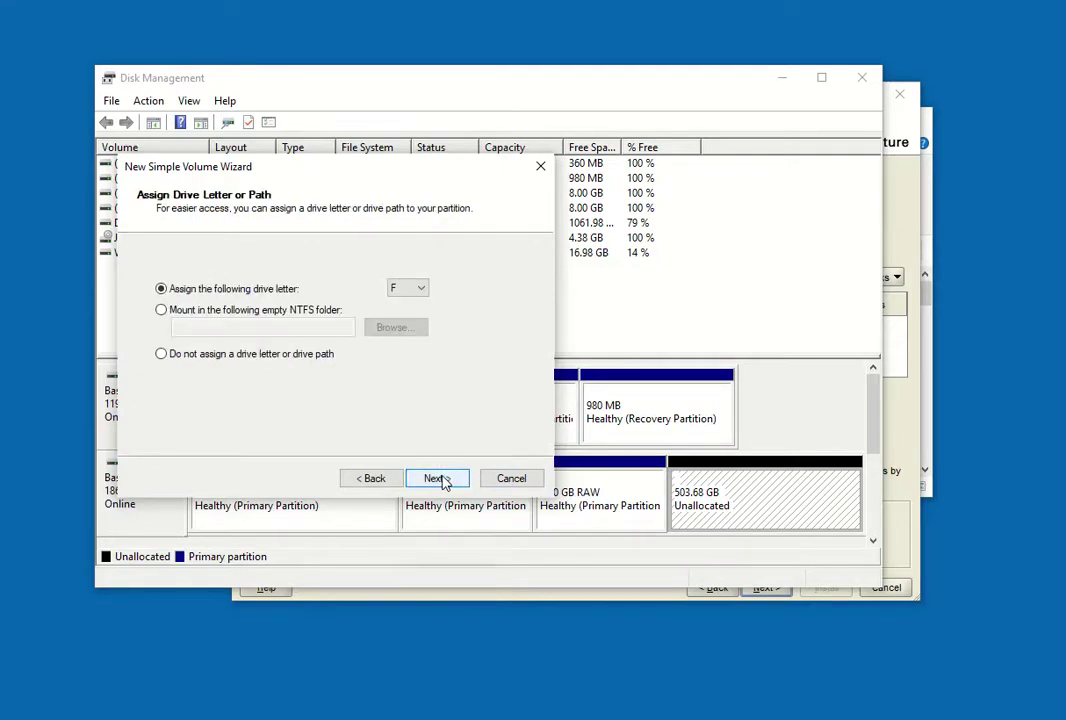
left_click(268, 356)
left_click(446, 480)
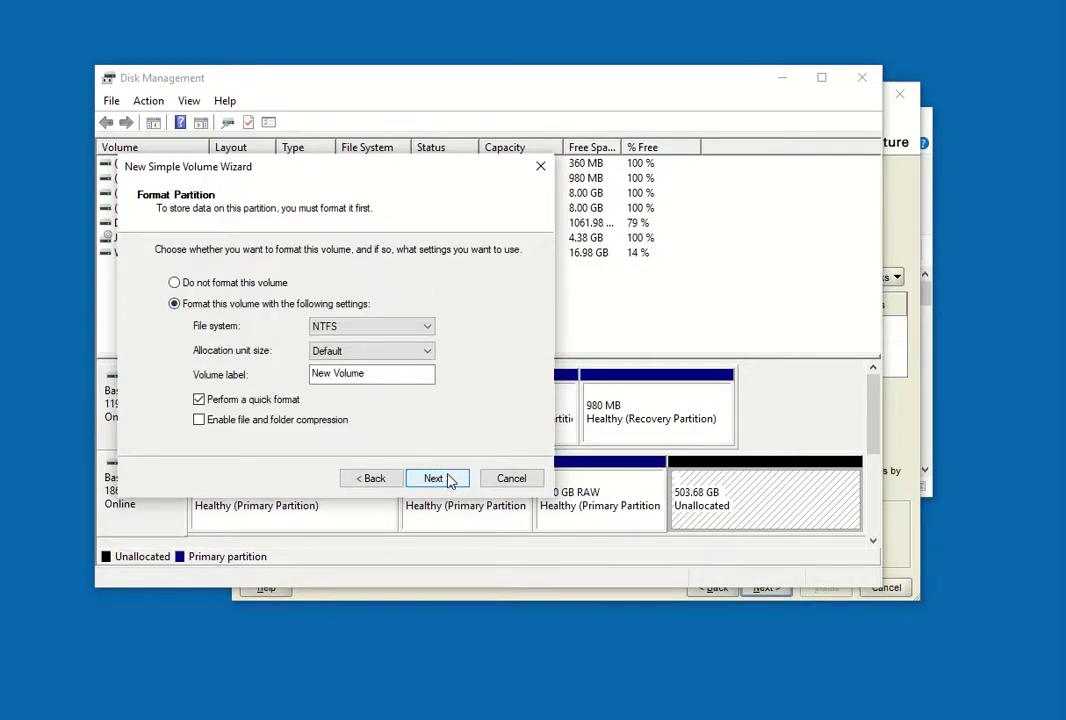
left_click(227, 282)
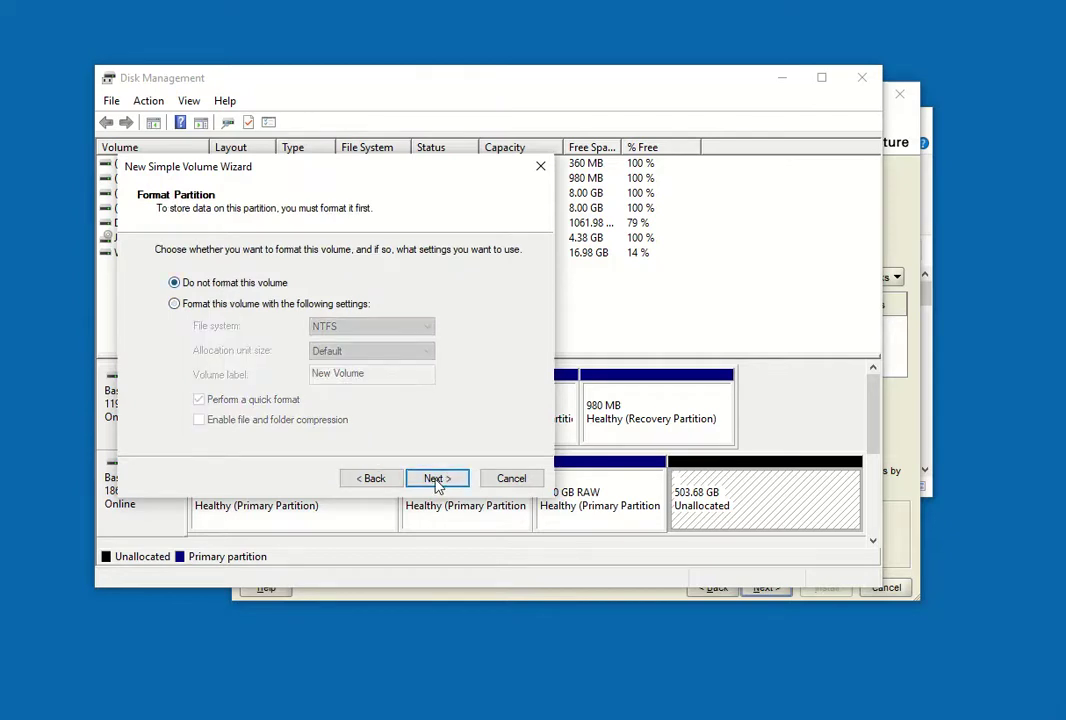
left_click(440, 480)
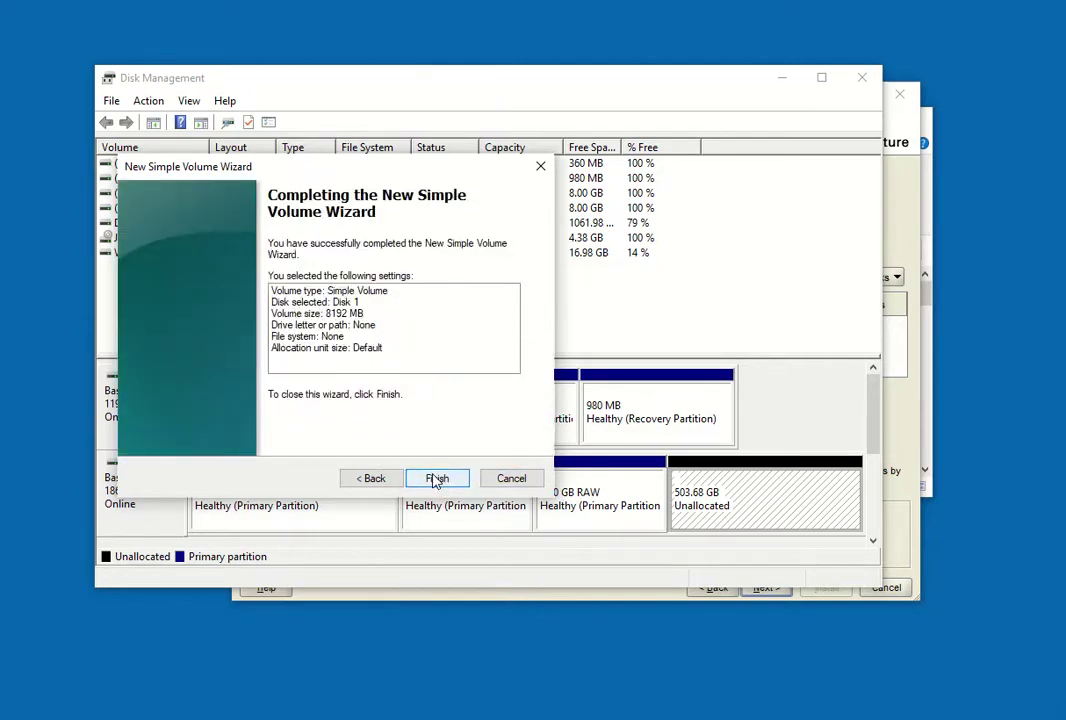
left_click(435, 478)
- Add a fourth simple volume of 8192 MB to Disk 1's unallocated space, assigning no drive letter or path and leaving it unformatted
right_click(732, 506)
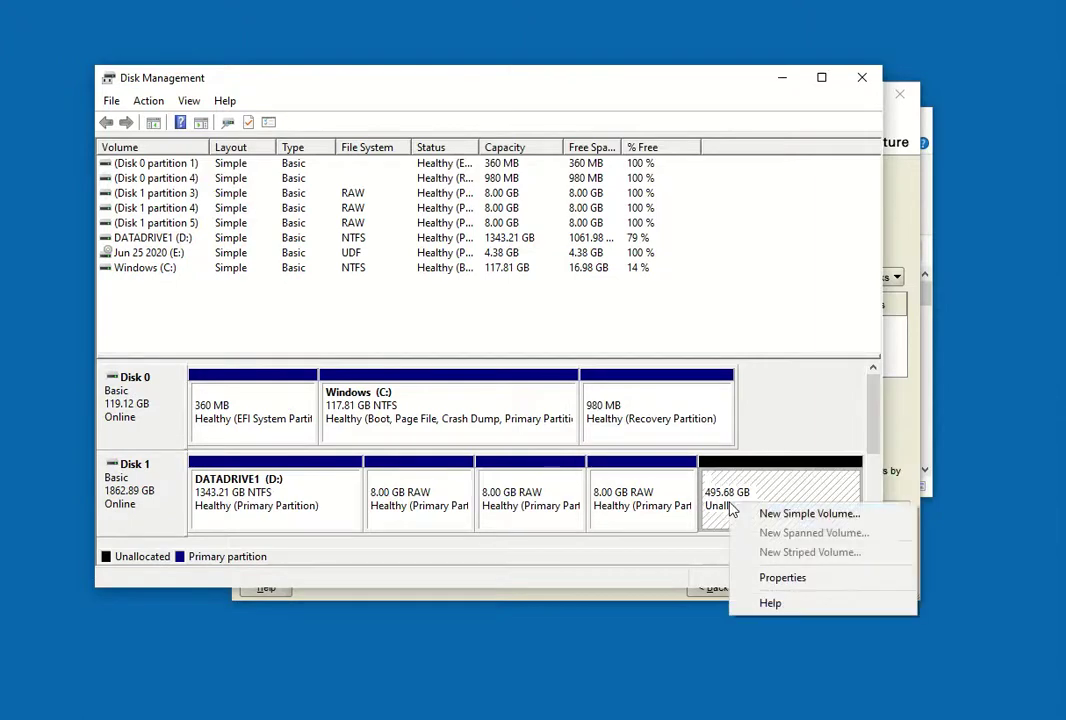
left_click(772, 516)
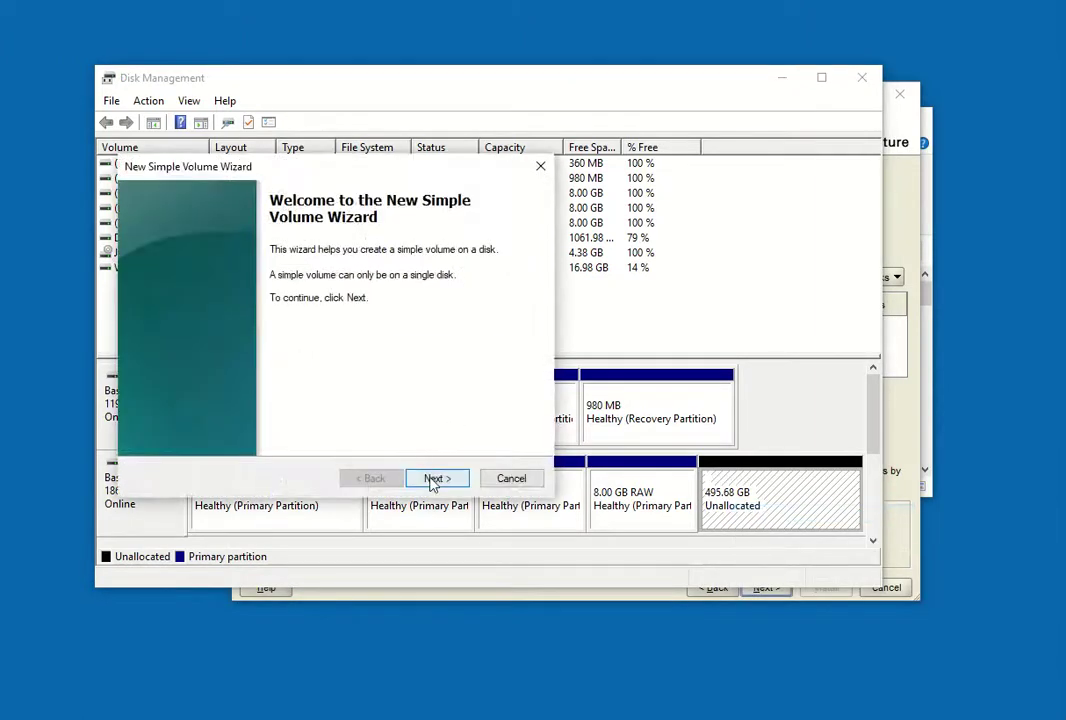
left_click(433, 480)
type("8192")
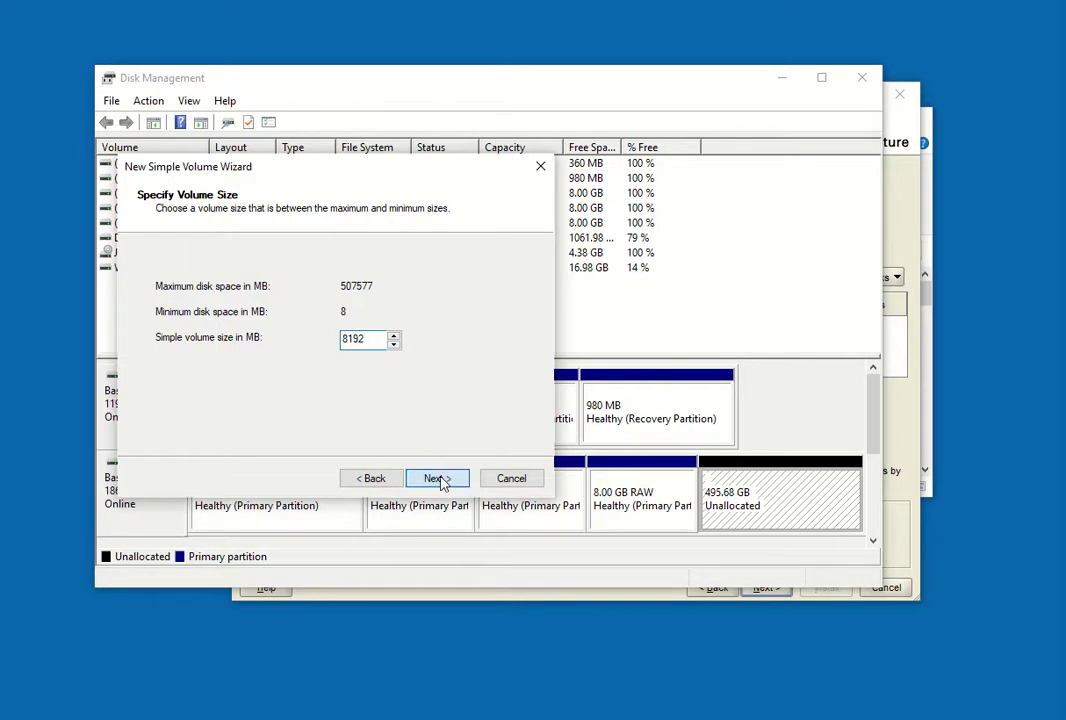
left_click(437, 480)
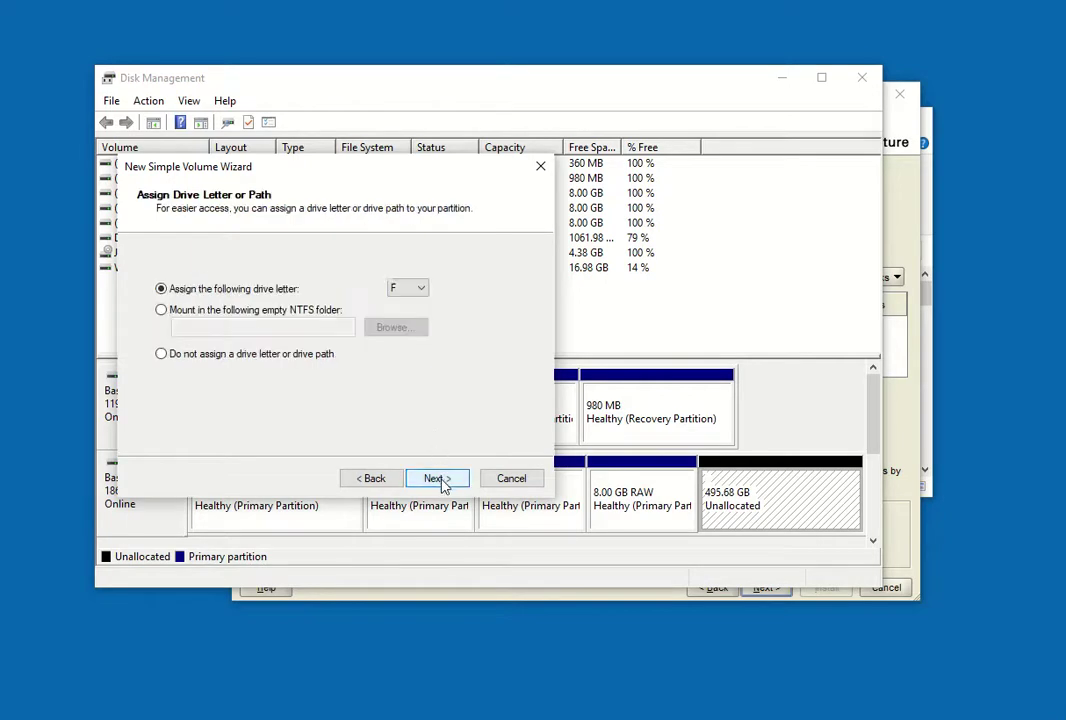
left_click(257, 355)
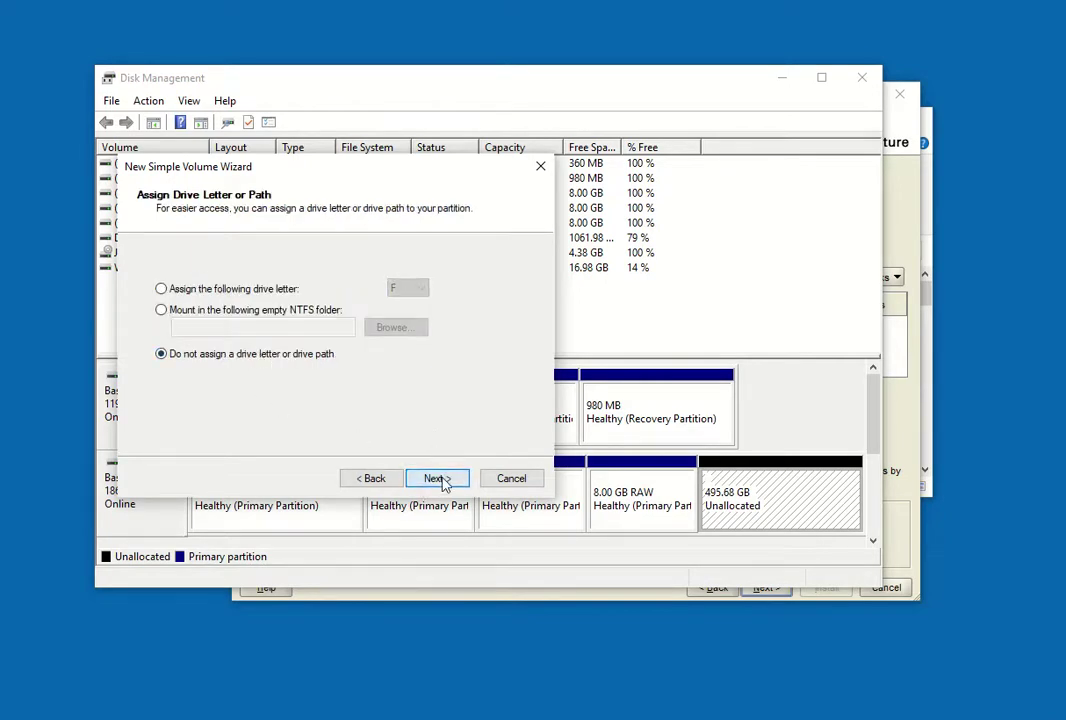
left_click(440, 481)
left_click(243, 284)
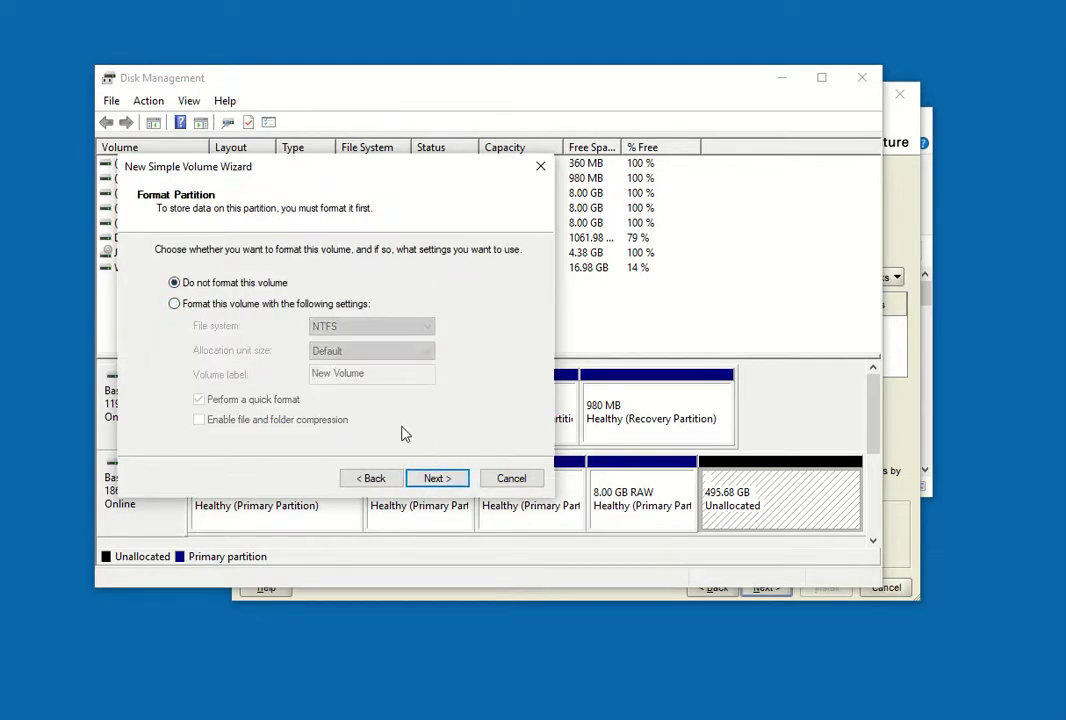
left_click(436, 480)
left_click(436, 479)
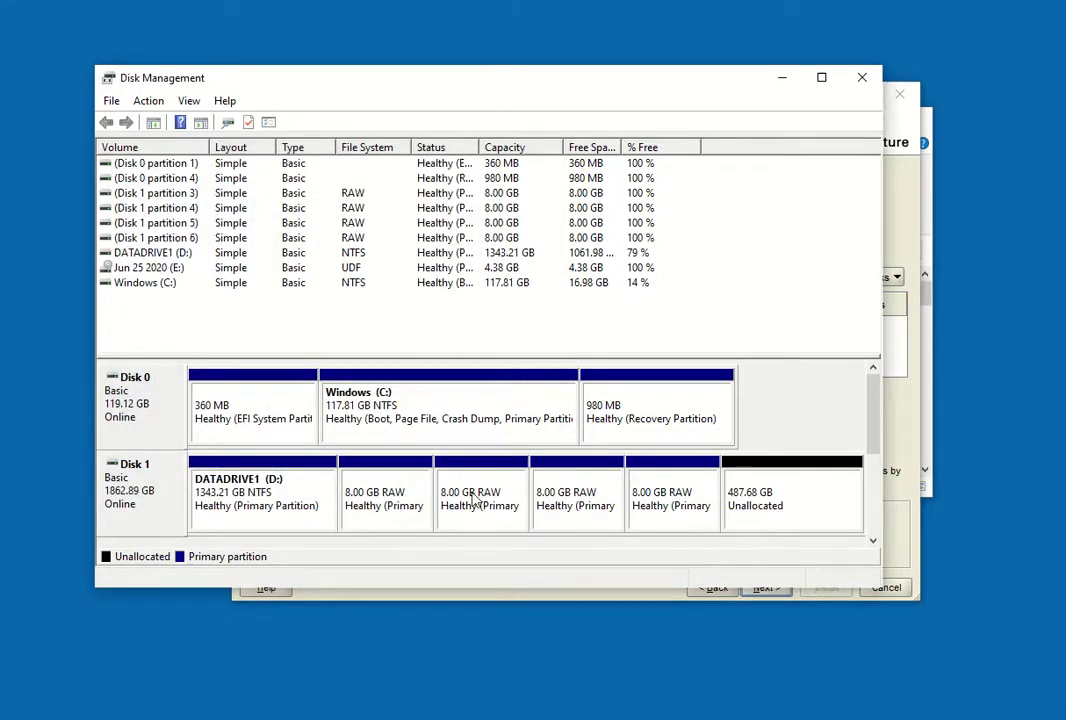
- Add a fifth 8192 MB simple volume to Disk 1's unallocated space, again without a drive letter, path or formatting
right_click(755, 497)
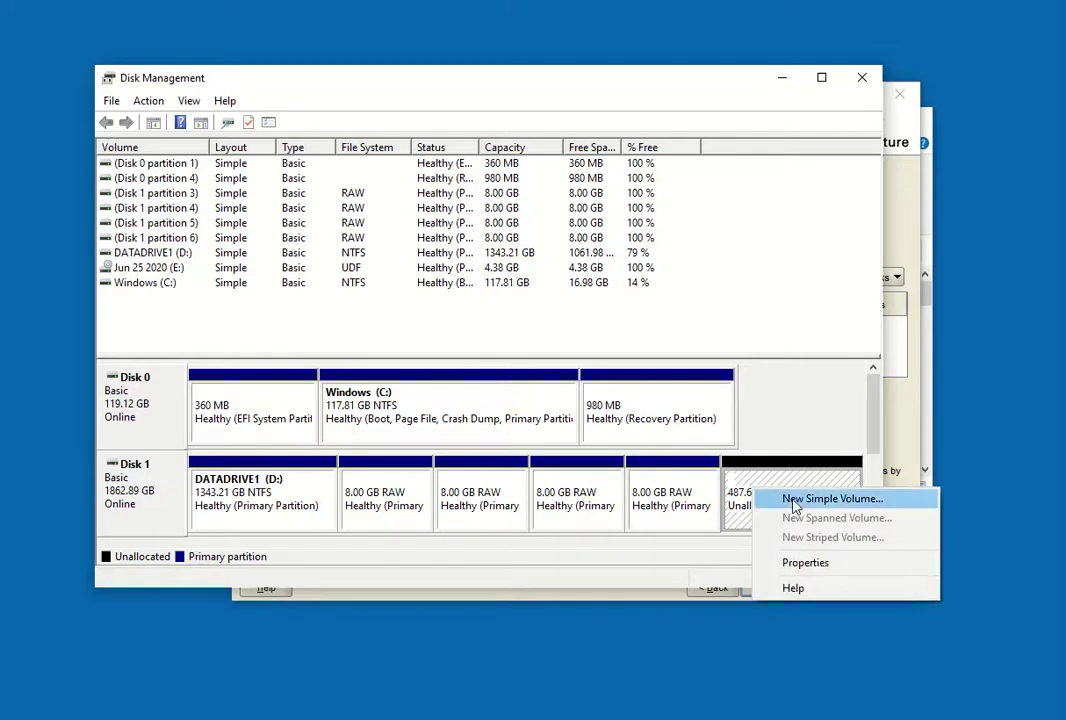
left_click(790, 498)
left_click(436, 479)
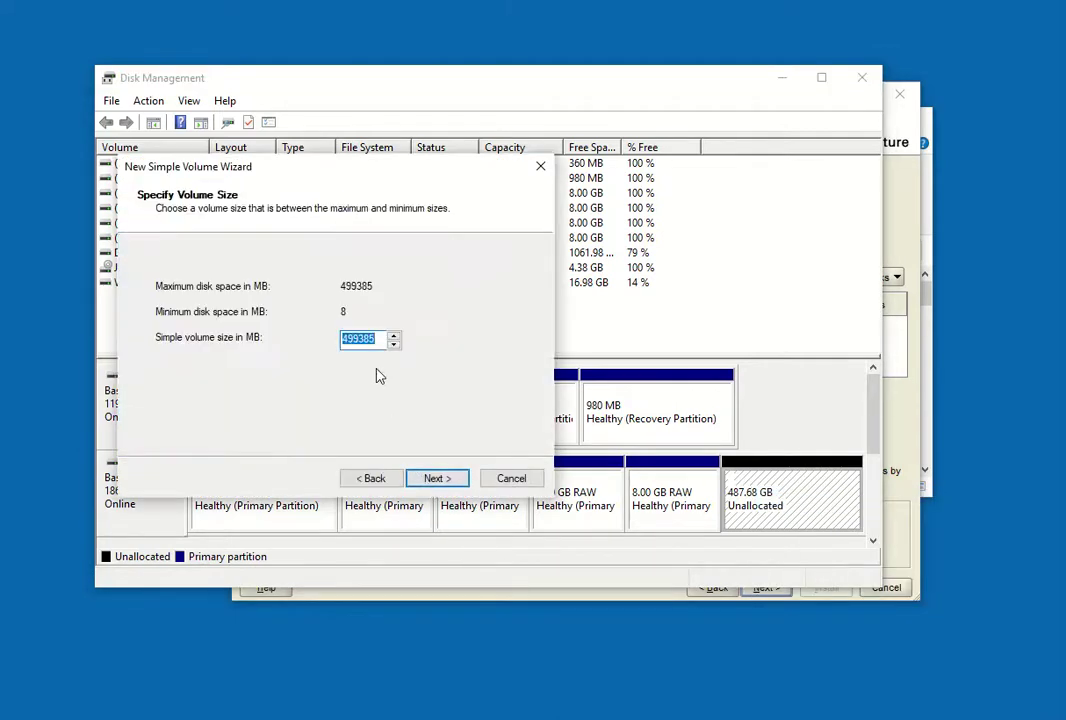
type("8192")
left_click(424, 482)
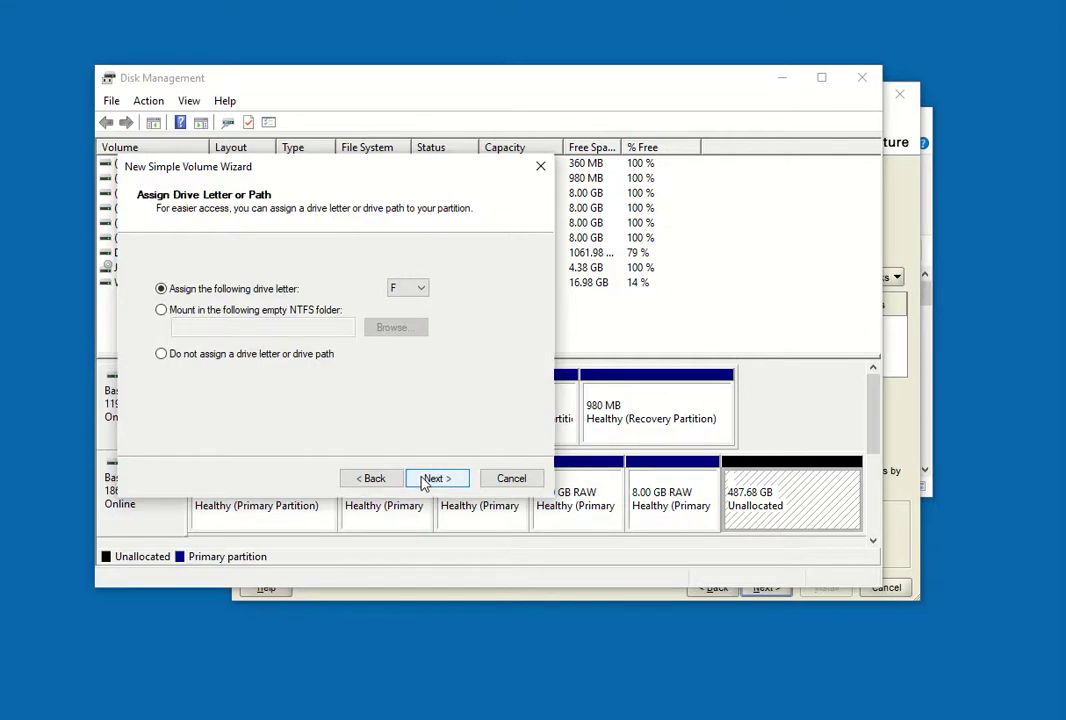
left_click(238, 356)
left_click(430, 481)
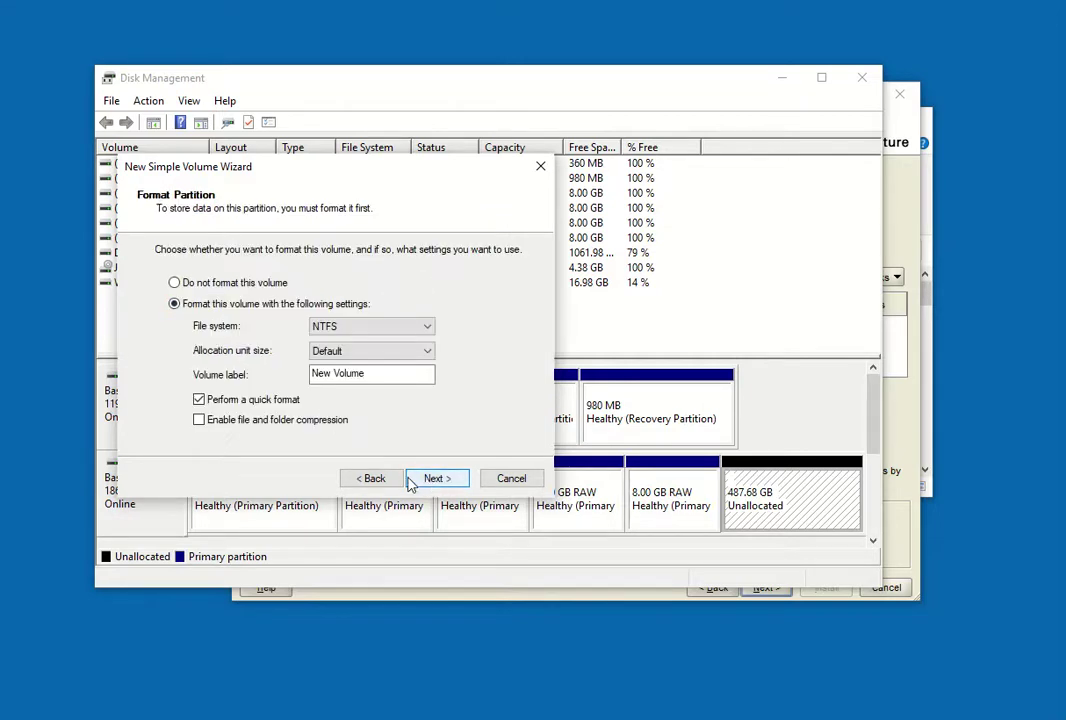
left_click(174, 284)
left_click(435, 482)
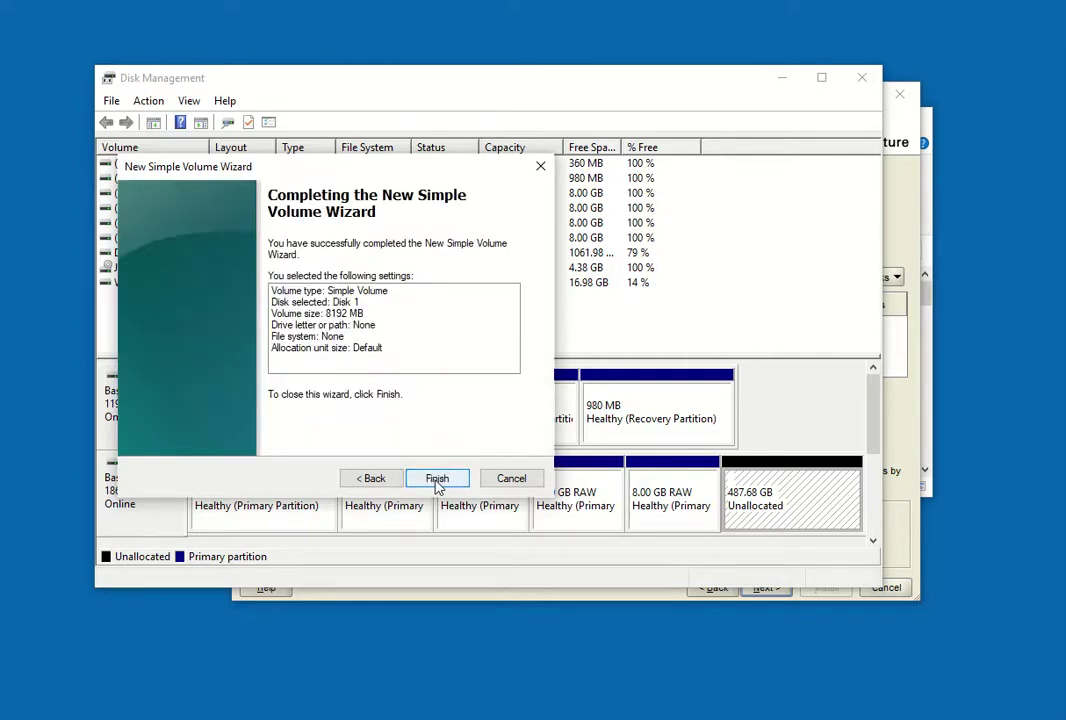
left_click(437, 479)
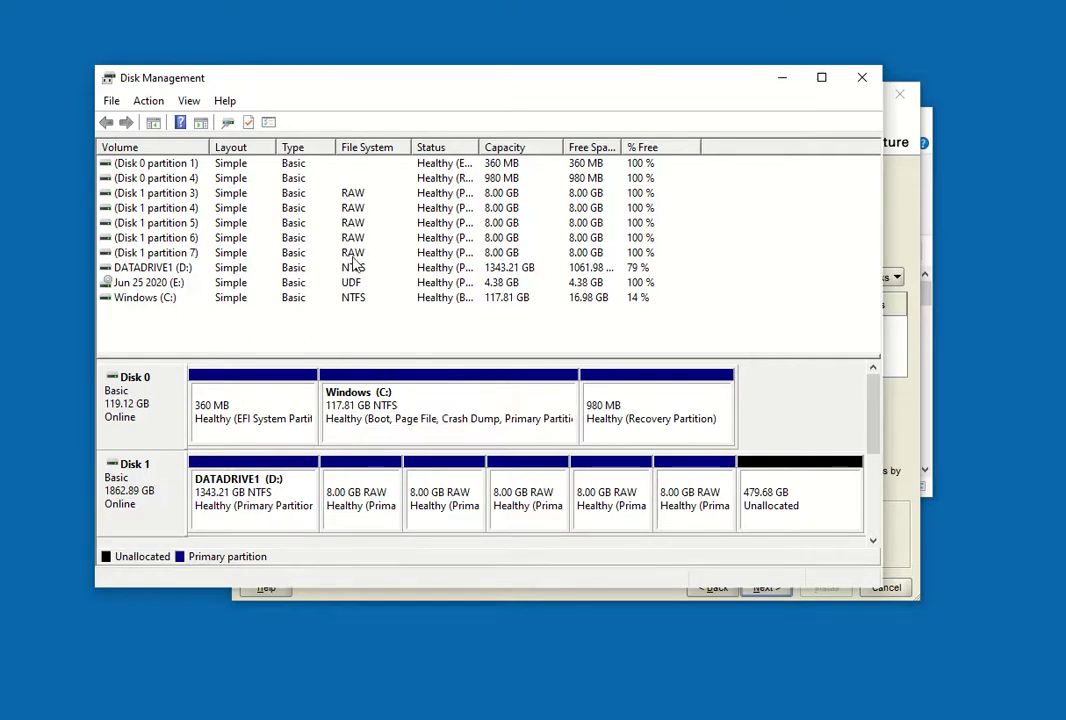
- Return to the Grid Infrastructure installer and start adding disk stamps with Harddisk1 partitions 3 through 7 selected
left_click(785, 78)
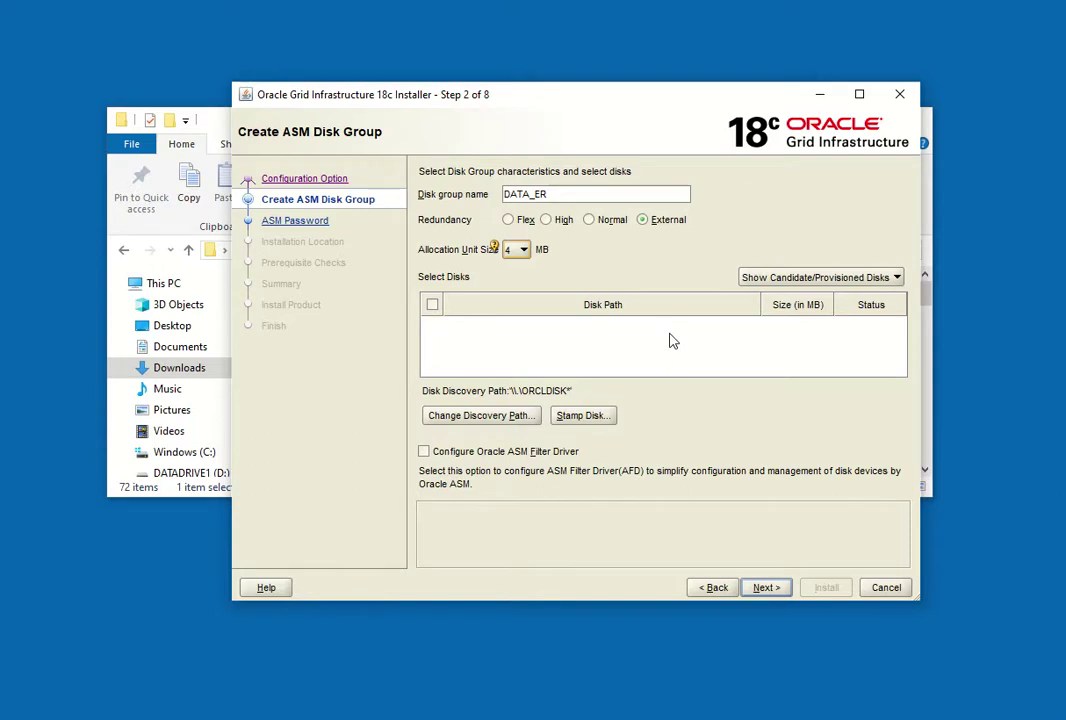
left_click(600, 416)
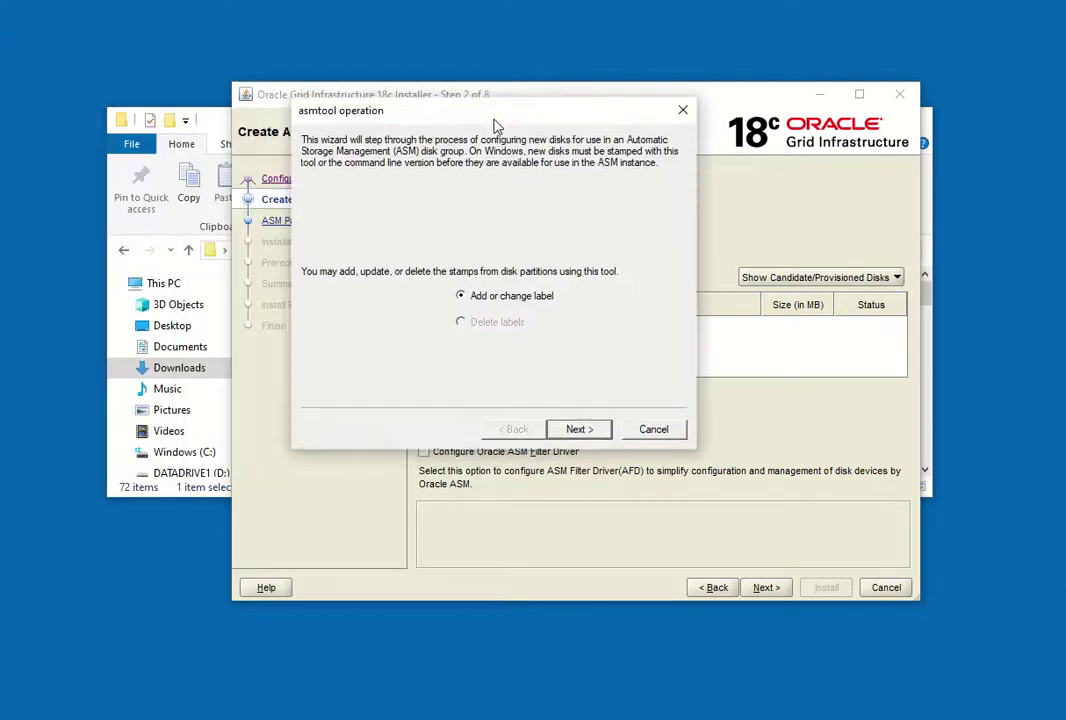
left_click(581, 432)
left_click(503, 238)
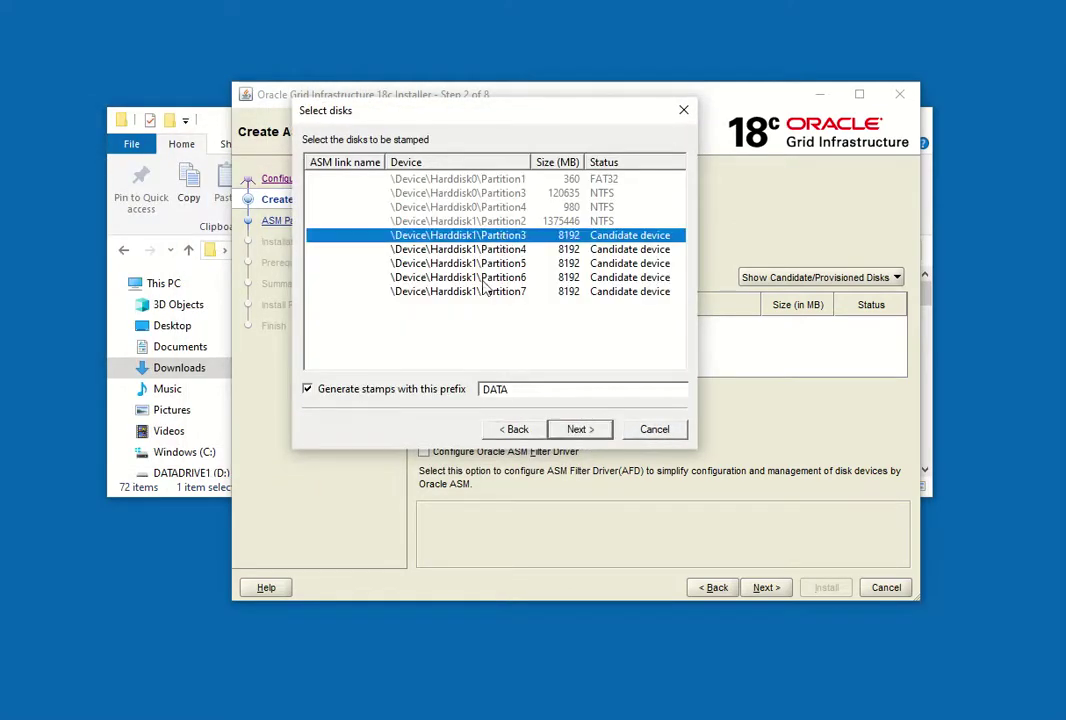
left_click(478, 291, "shift")
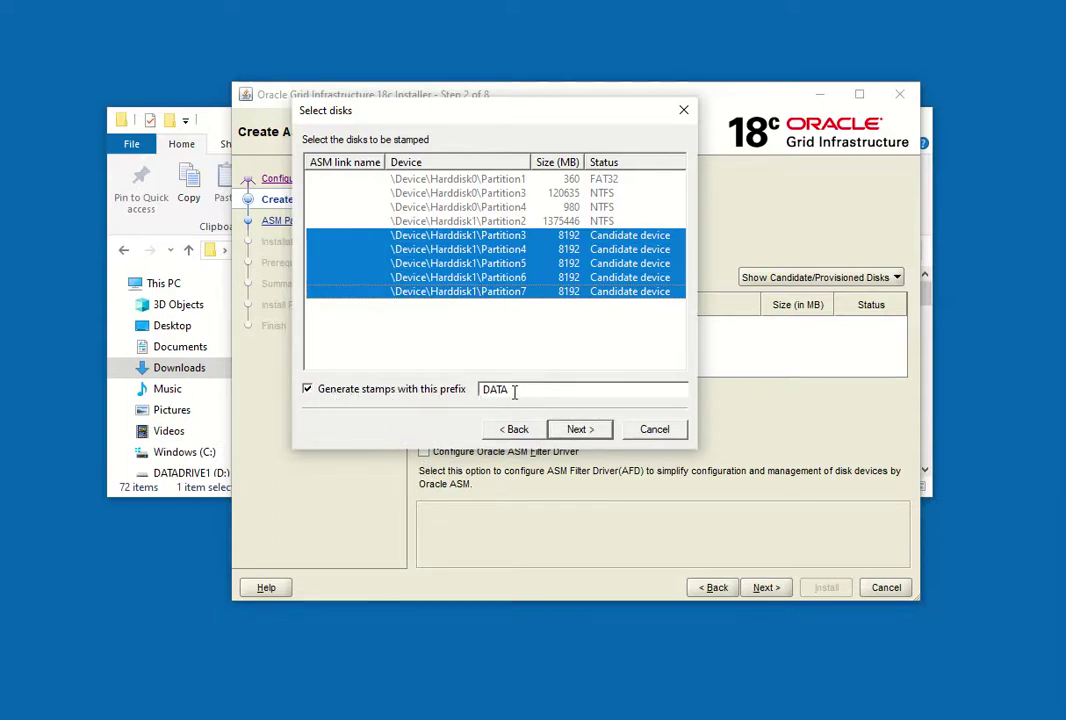
- Set the stamp prefix to FINDATA and stamp the five selected partitions
left_click_drag(521, 388, 445, 378)
type("F")
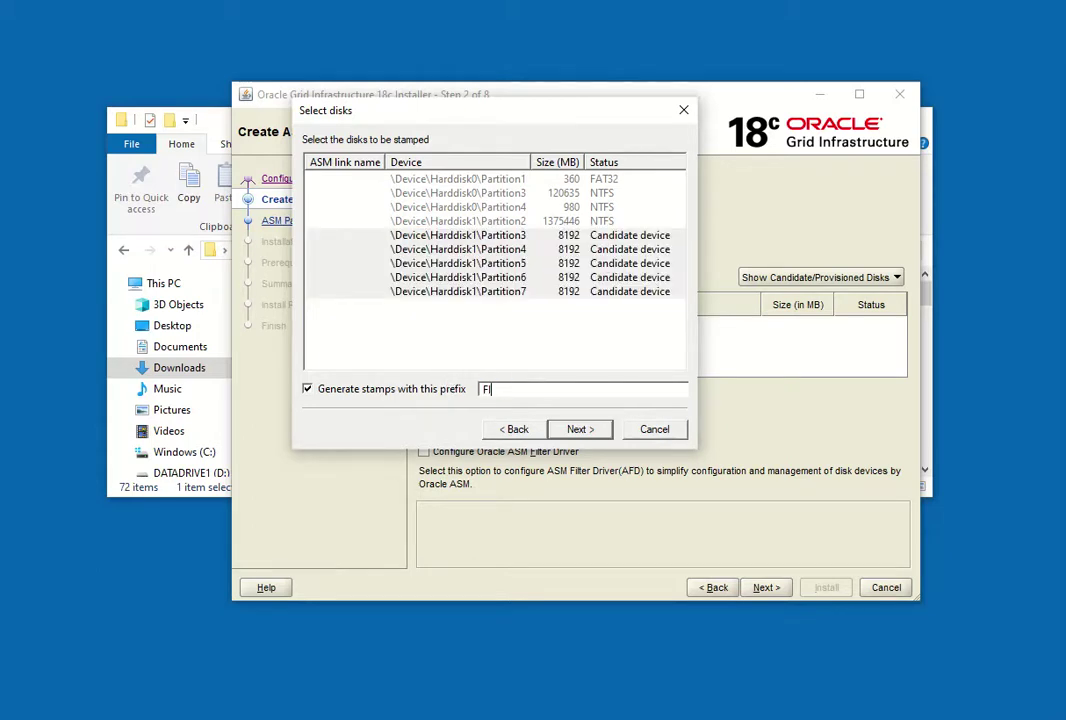
type("INANA")
key("BackSpace")
key("BackSpace")
key("BackSpace")
type("D")
left_click(580, 438)
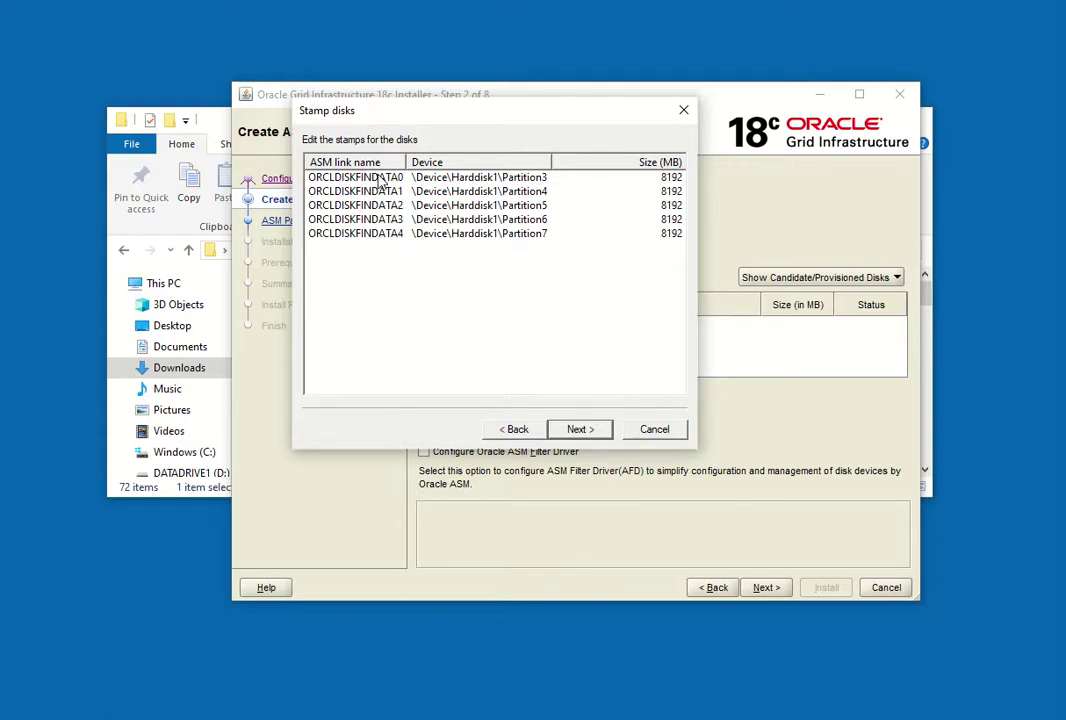
left_click(590, 431)
left_click(588, 430)
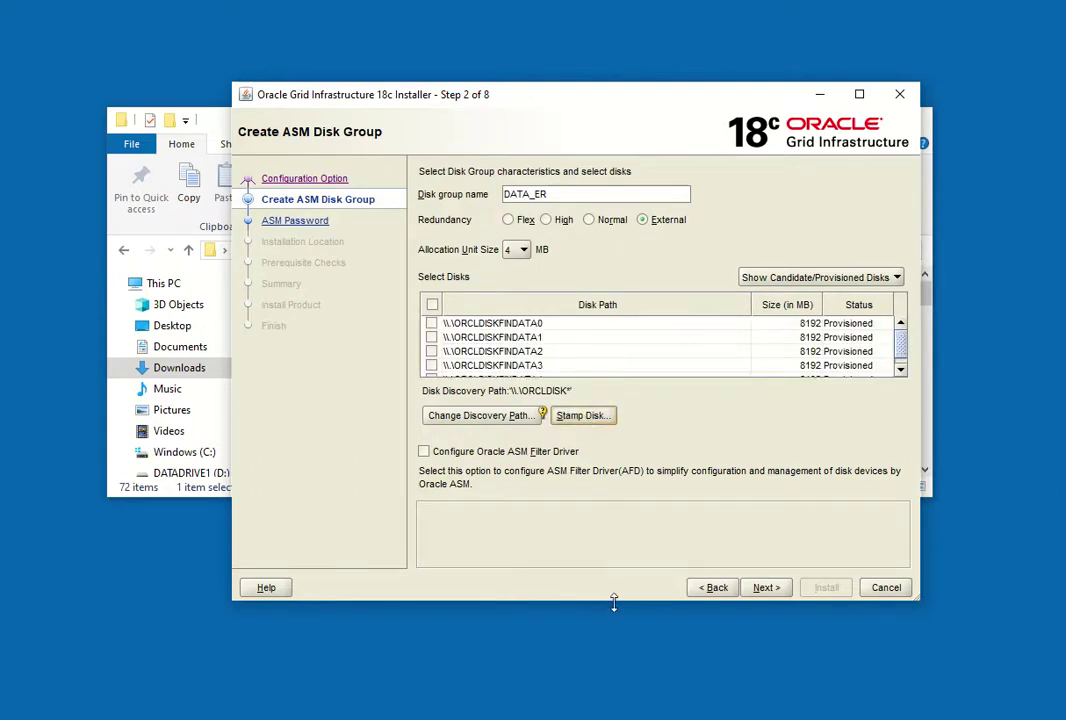
- Enlarge the installer window, select all the FINDATA disks for the disk group, and continue to the ASM password page
left_click_drag(614, 602, 622, 664)
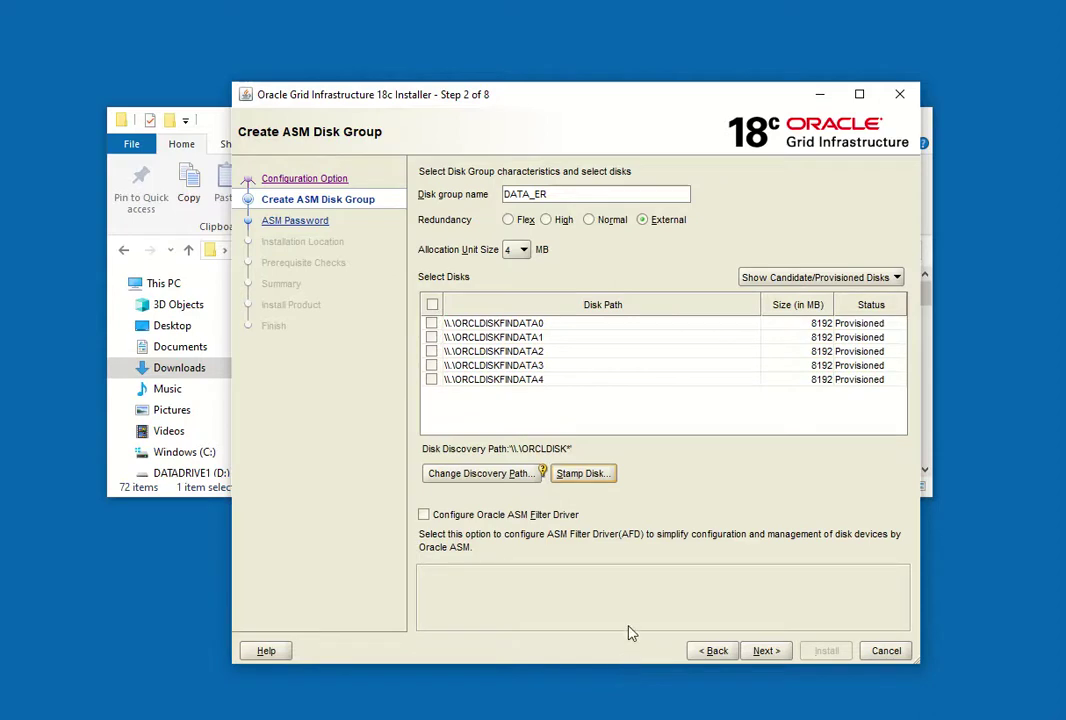
left_click(433, 306)
left_click(774, 651)
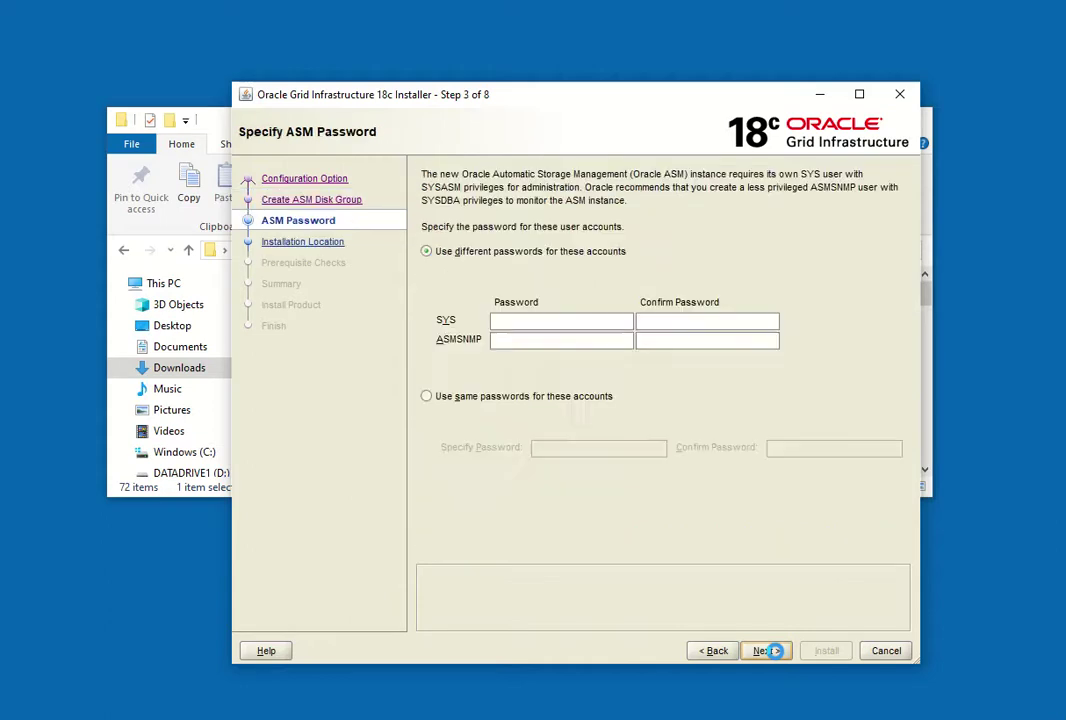
- Enter and confirm the SYS account password for the ASM instance, keeping different passwords for the two accounts
left_click(596, 321)
type("********")
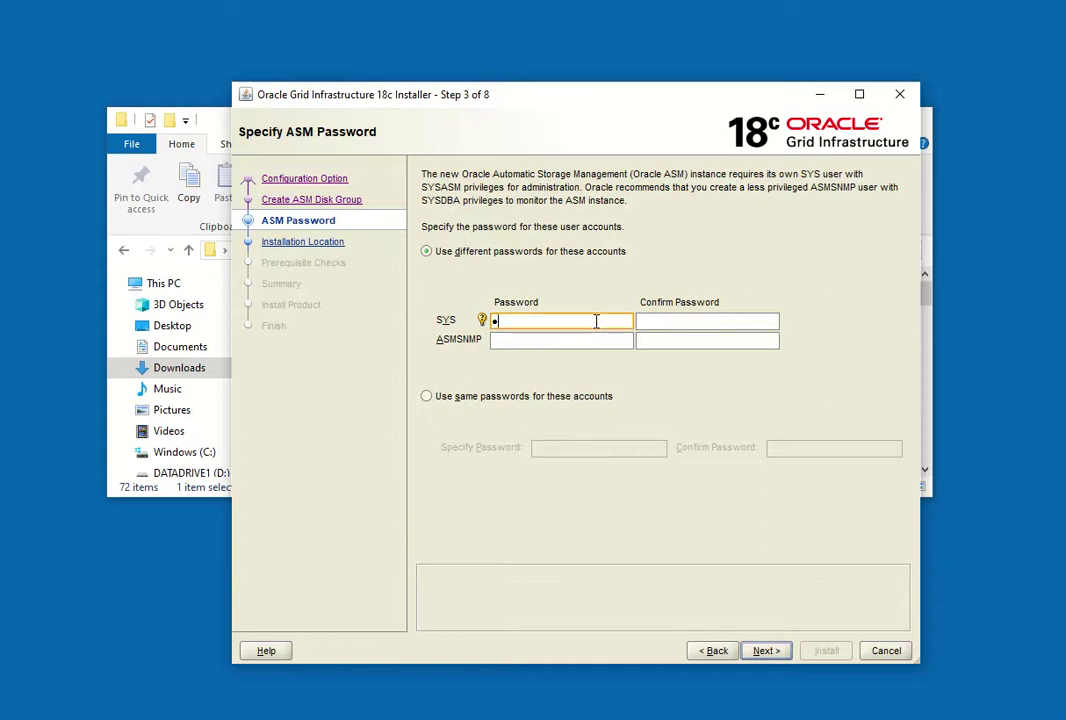
type("********")
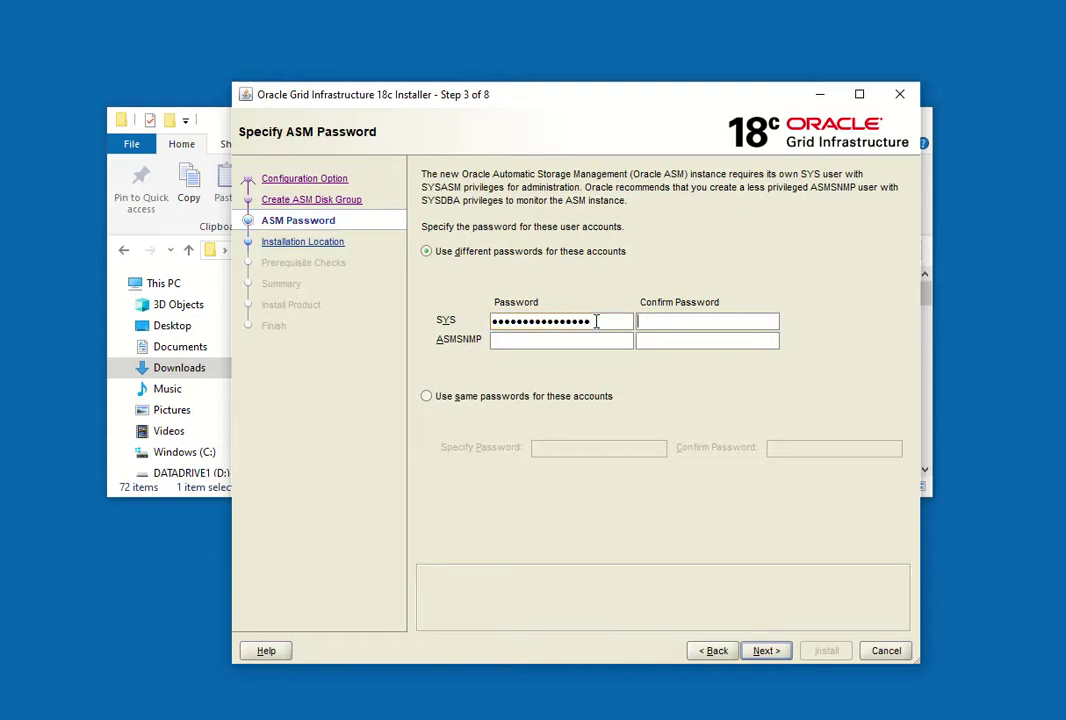
key("Tab")
type("*************")
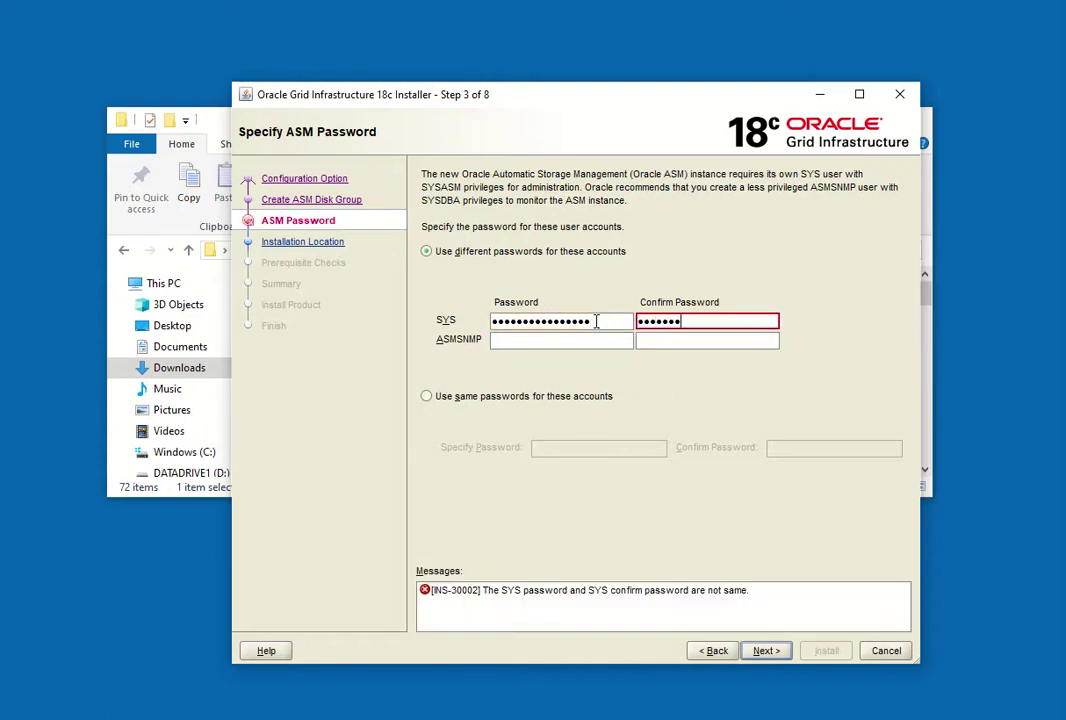
type("***")
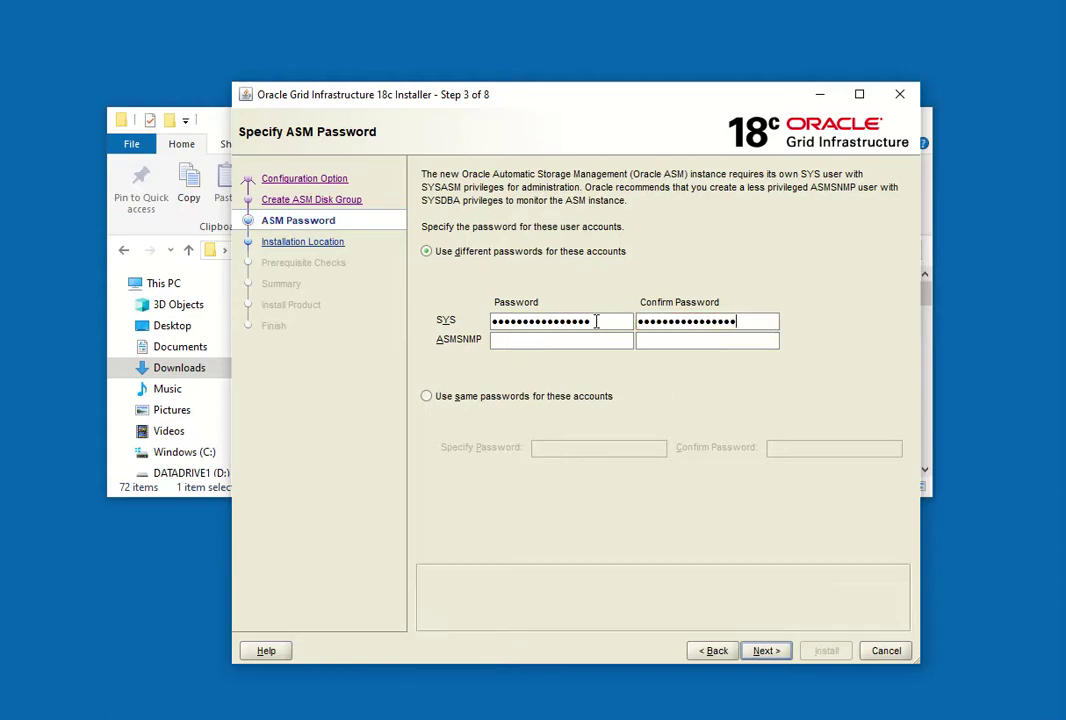
- Enter and confirm the ASMSNMP account password, and continue to the management options
key("Tab")
type("********")
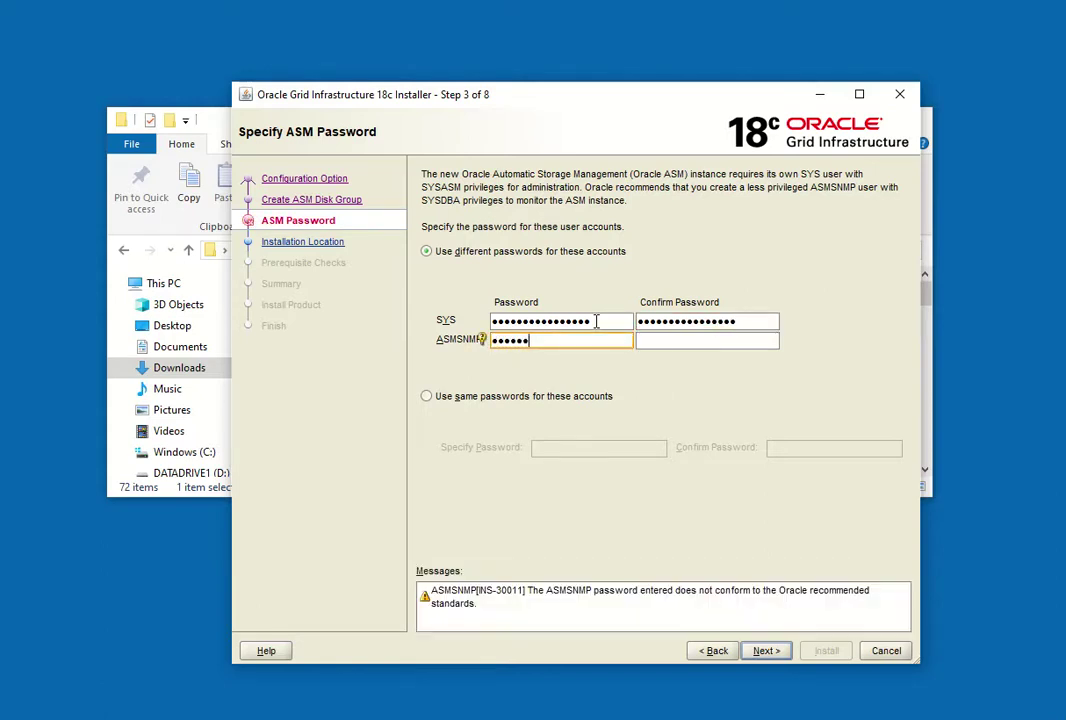
type("*****")
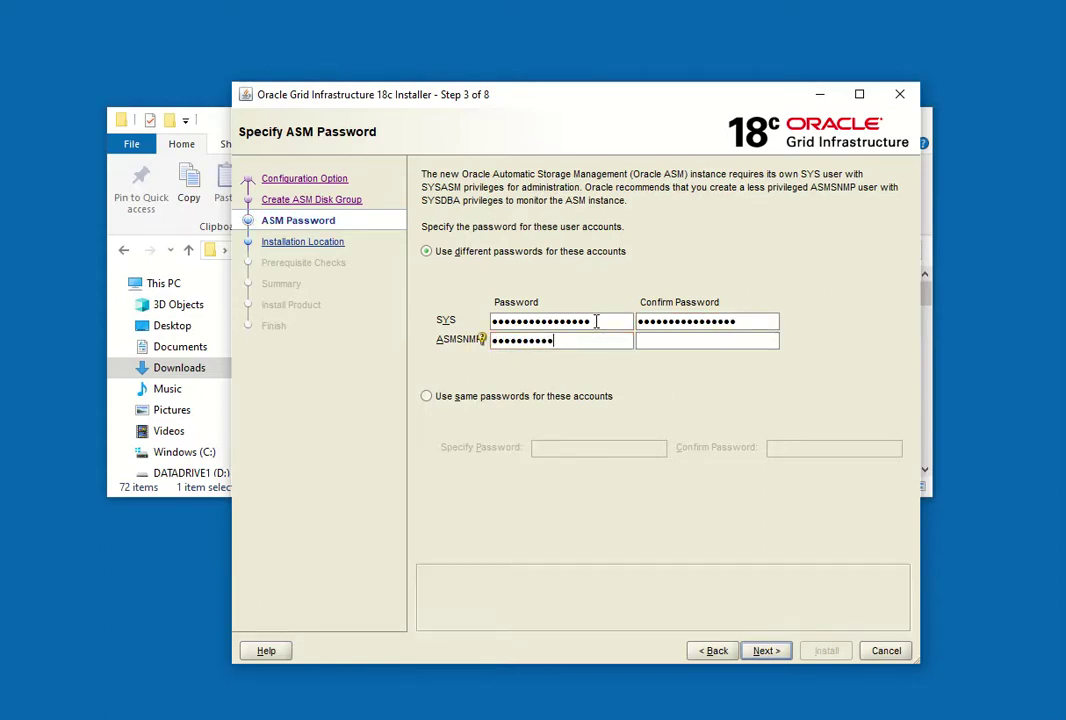
key("Tab")
type("*******")
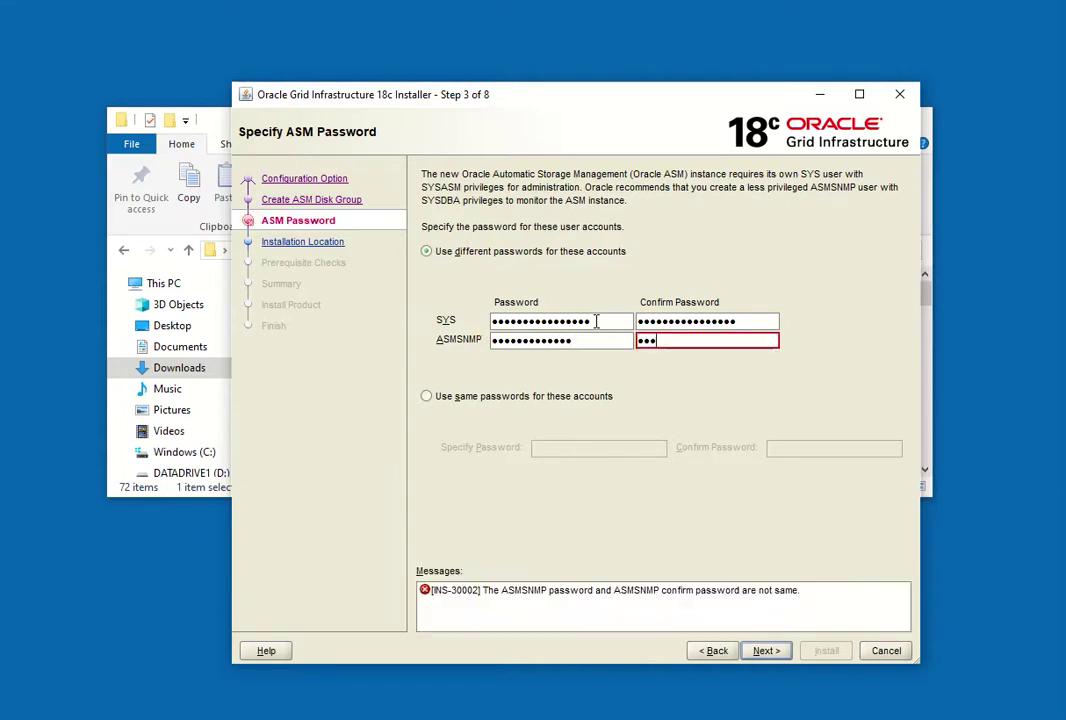
type("******")
left_click(764, 651)
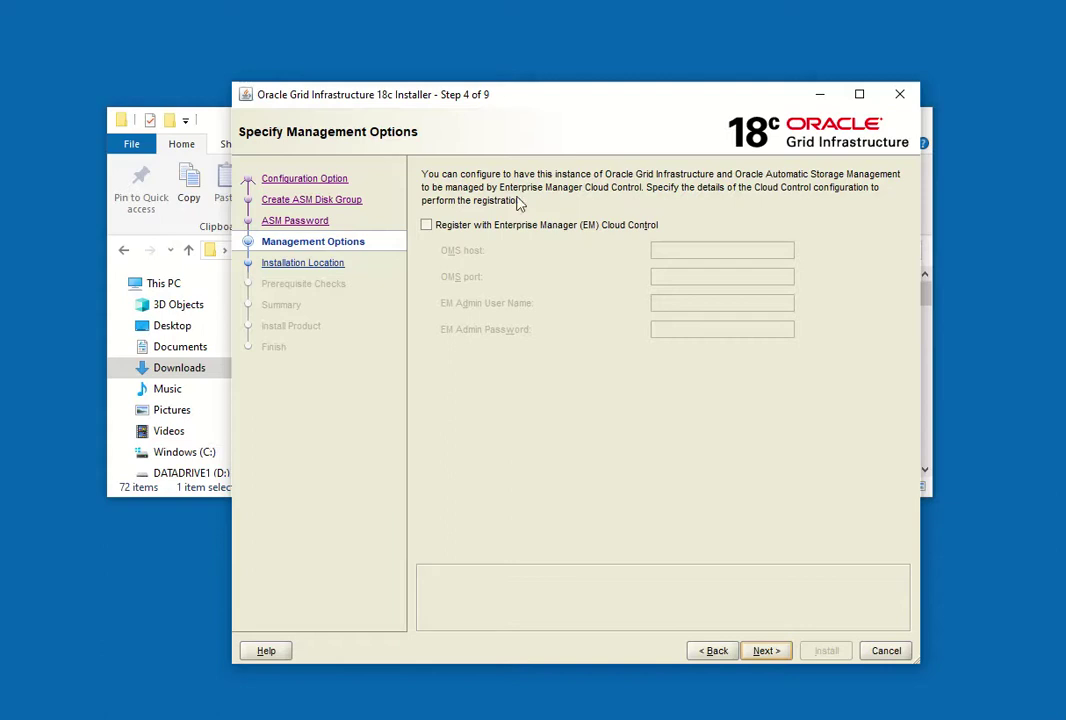
- Skip Enterprise Manager Cloud Control registration and change the drive in the Oracle base path to D:
left_click(758, 654)
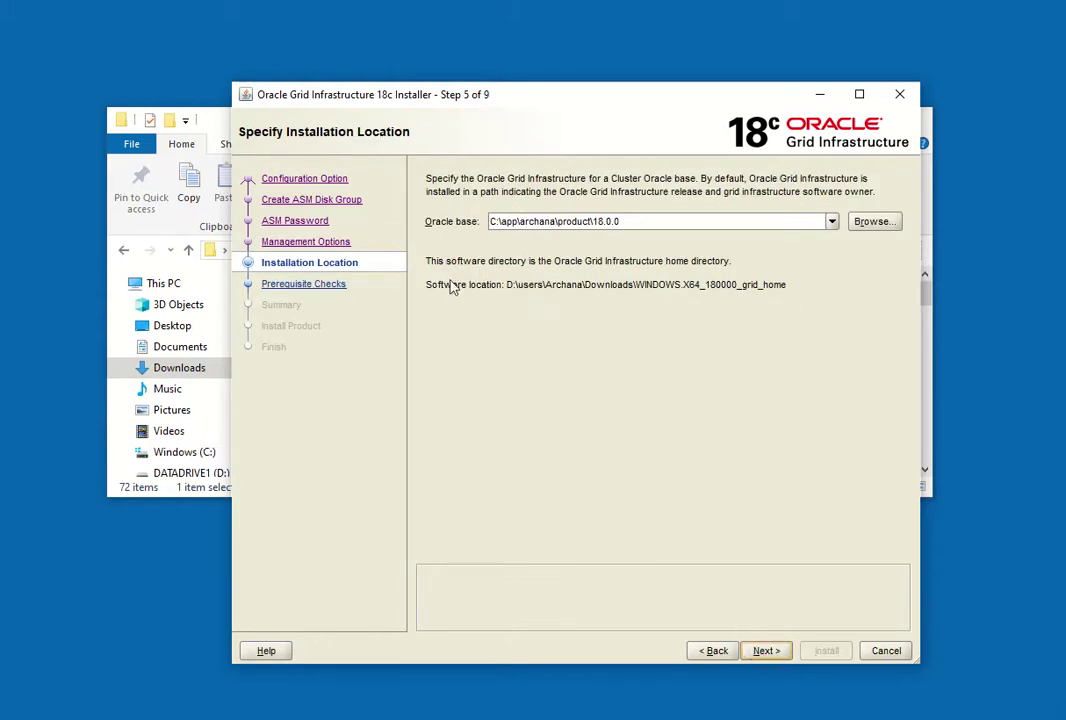
left_click(496, 221)
key("BackSpace")
key("BackSpace")
type("D:")
- Continue through the prerequisite checks to the summary and start the Grid Infrastructure installation
left_click(765, 651)
left_click(748, 651)
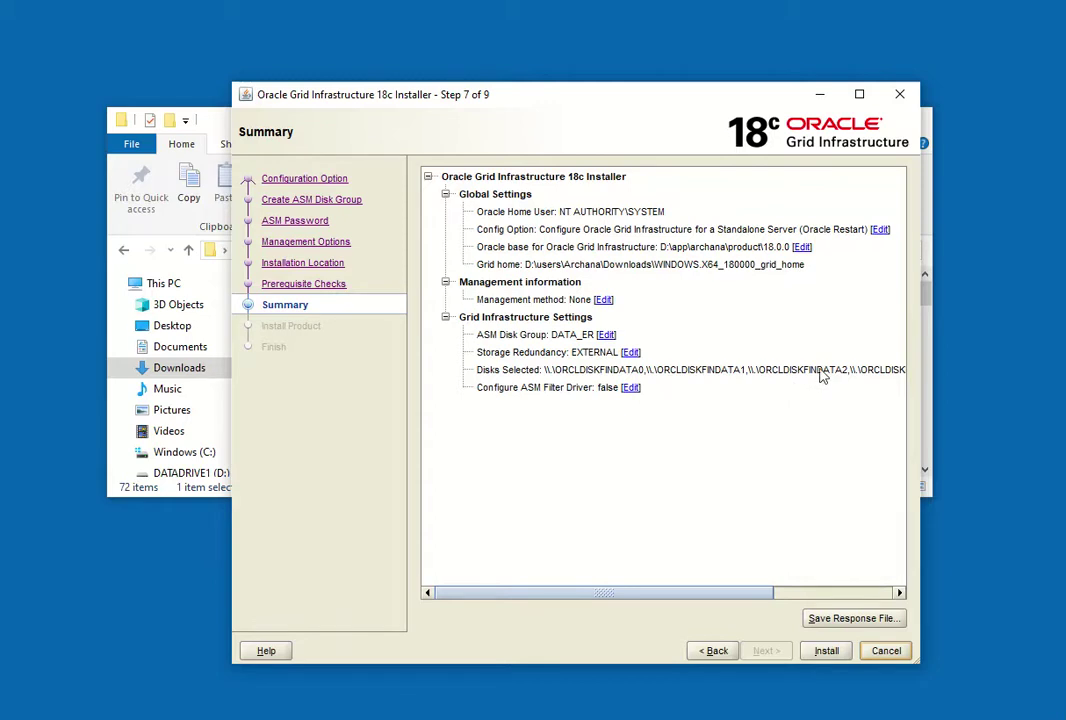
left_click(826, 651)
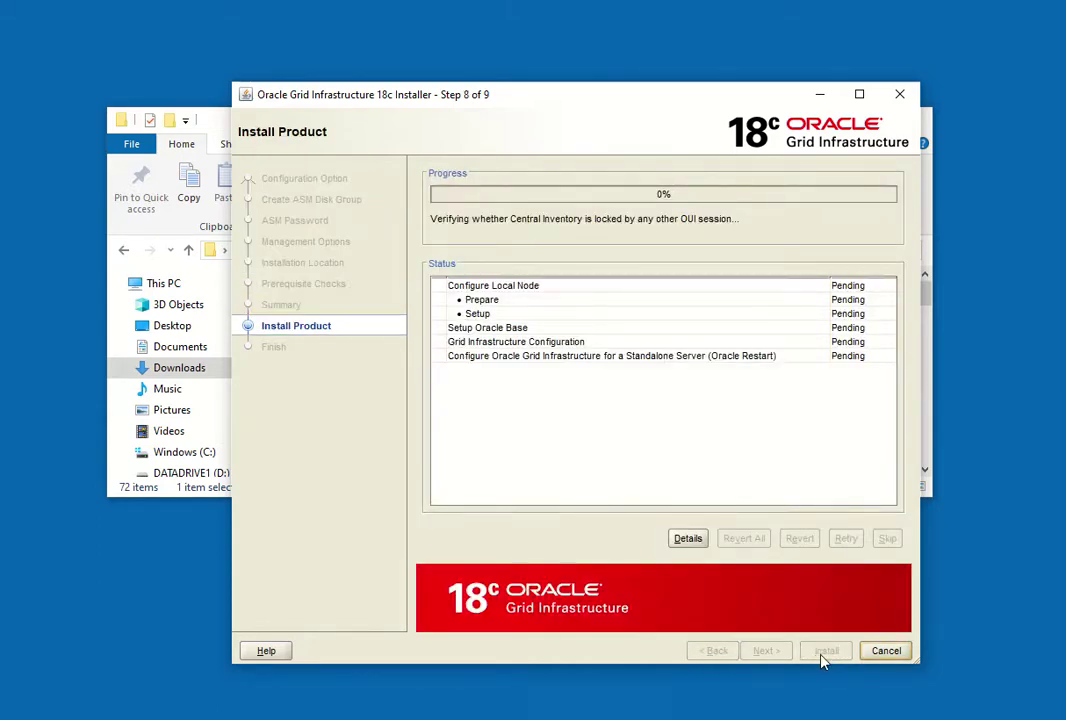